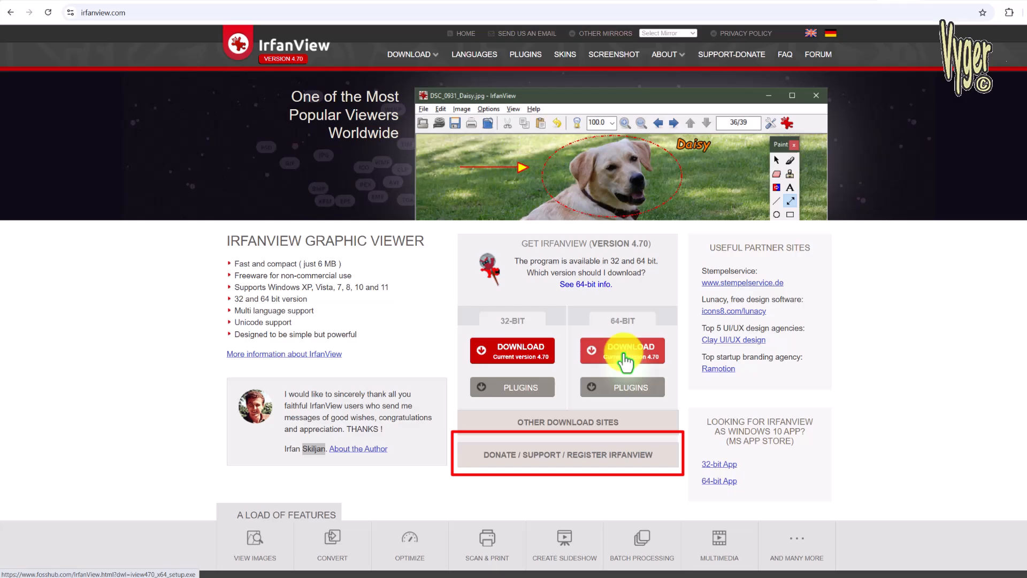
# Download the 64-bit IrfanView 4.70 installer and start its setup.
pyautogui.click(623, 353)
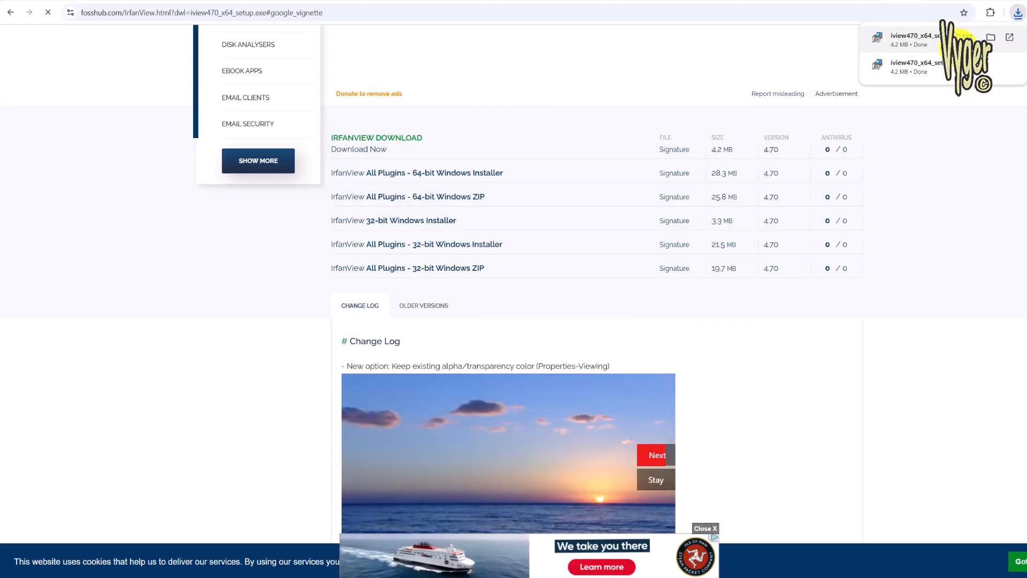
pyautogui.click(895, 72)
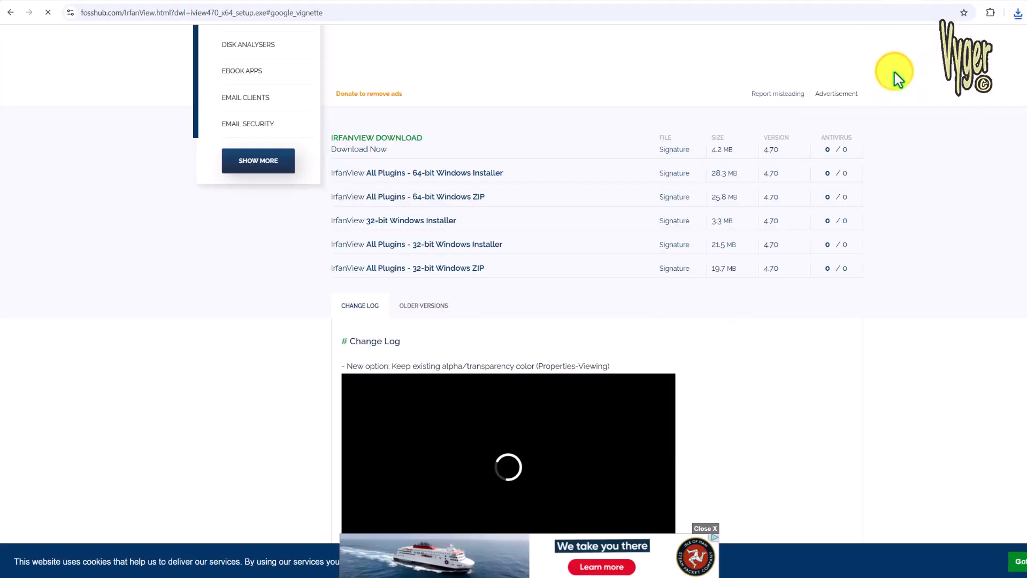
pyautogui.click(589, 386)
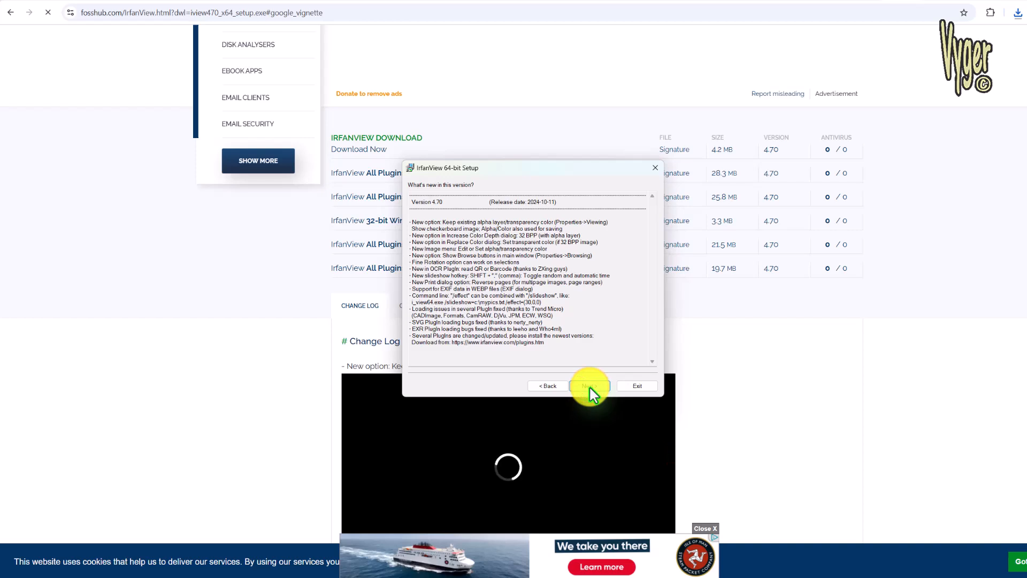
# Complete the IrfanView 64-bit setup without associating any file extensions, finish it and close the FAQ page.
pyautogui.click(590, 386)
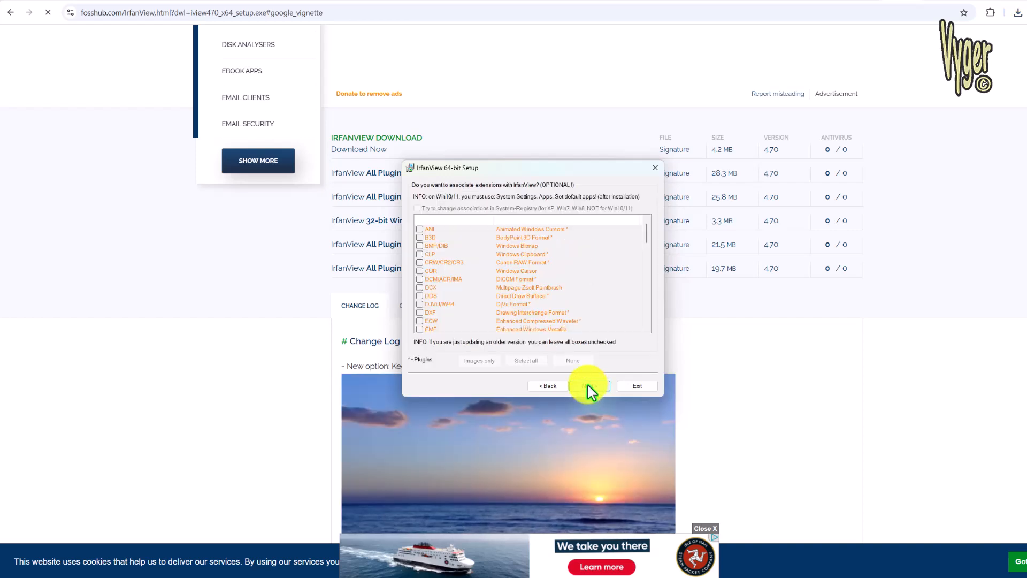
pyautogui.click(588, 385)
pyautogui.click(588, 387)
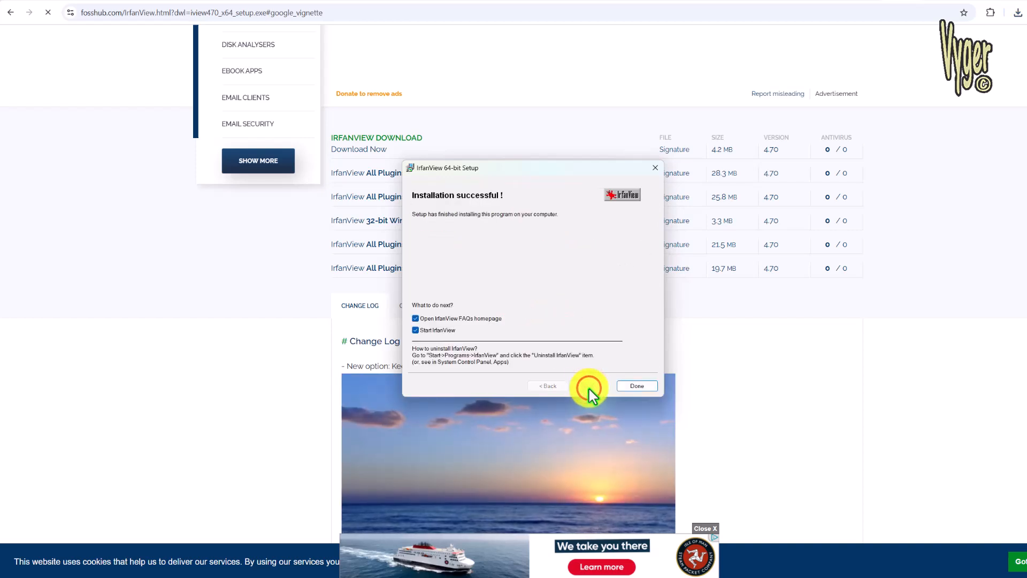
pyautogui.click(637, 386)
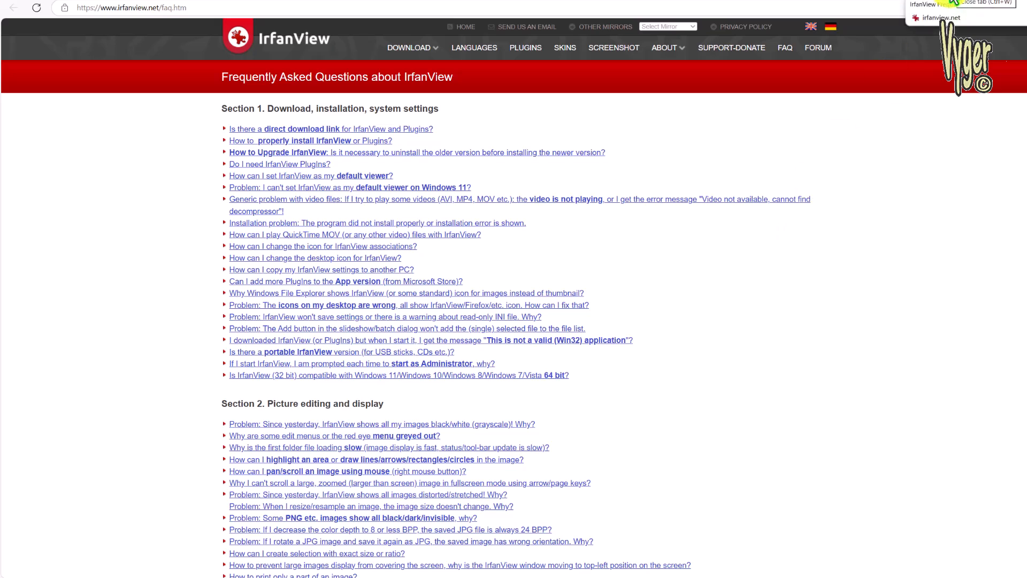
pyautogui.click(953, 2)
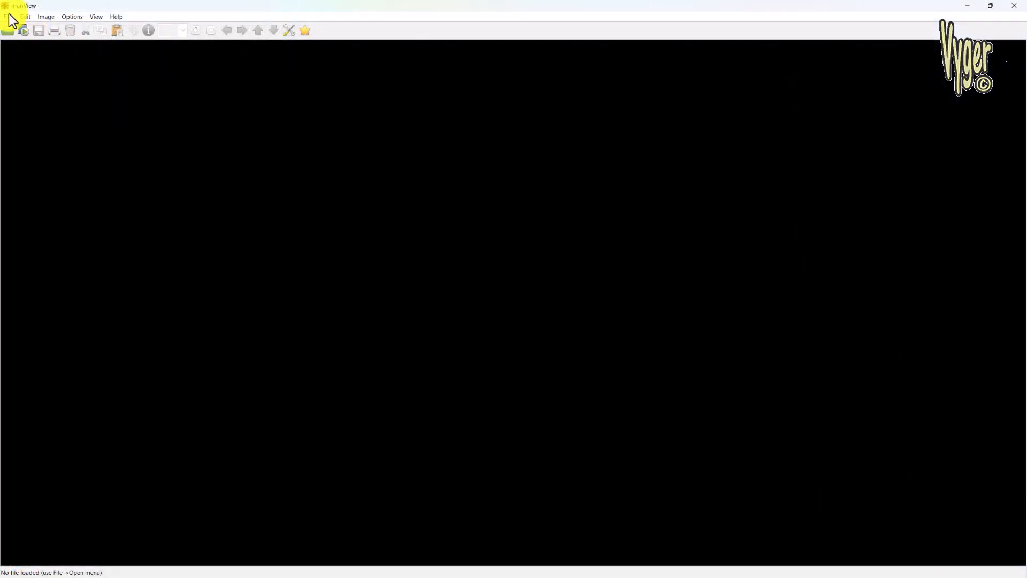
pyautogui.click(9, 16)
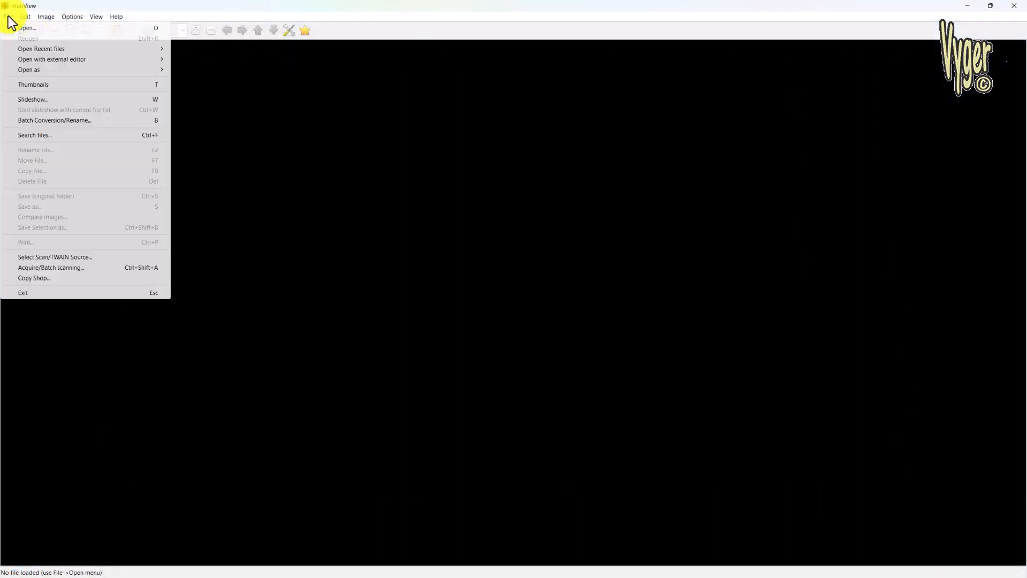
pyautogui.click(22, 29)
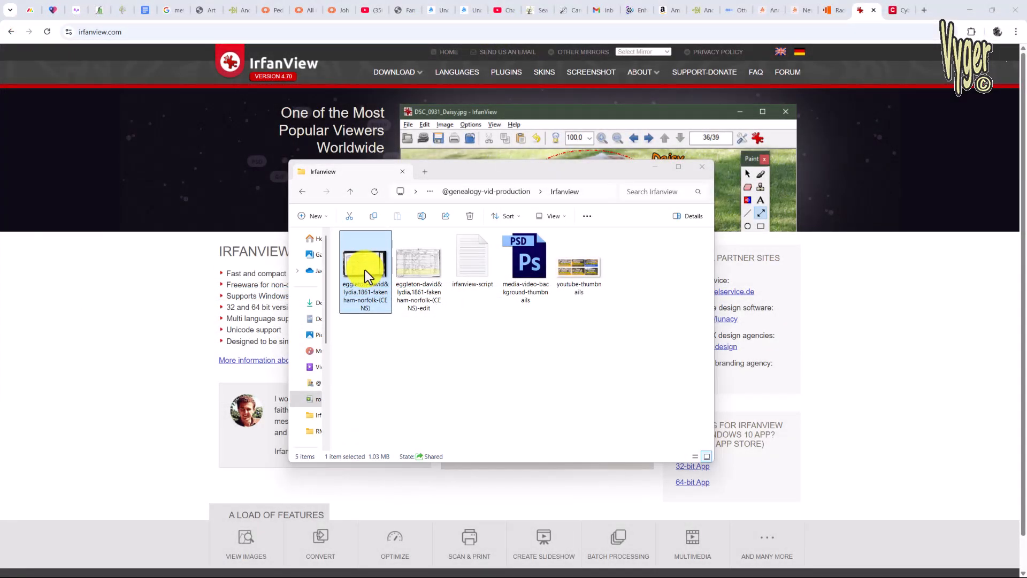
# Open the unedited 1861 Fakenham, Norfolk census JPG from the Irfanview folder with IrfanView 64-bit, just once.
pyautogui.rightClick(365, 270)
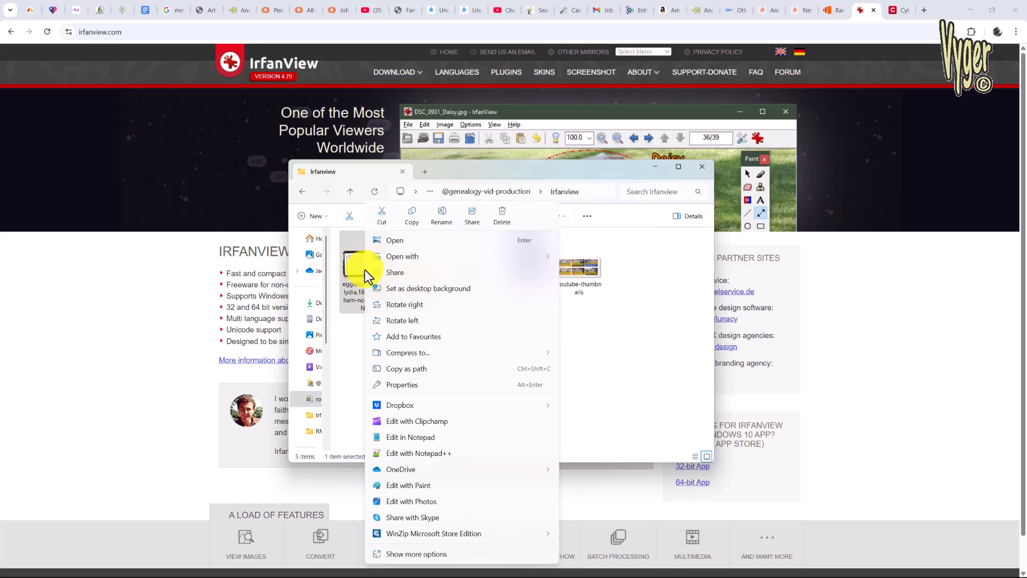
pyautogui.moveTo(415, 259)
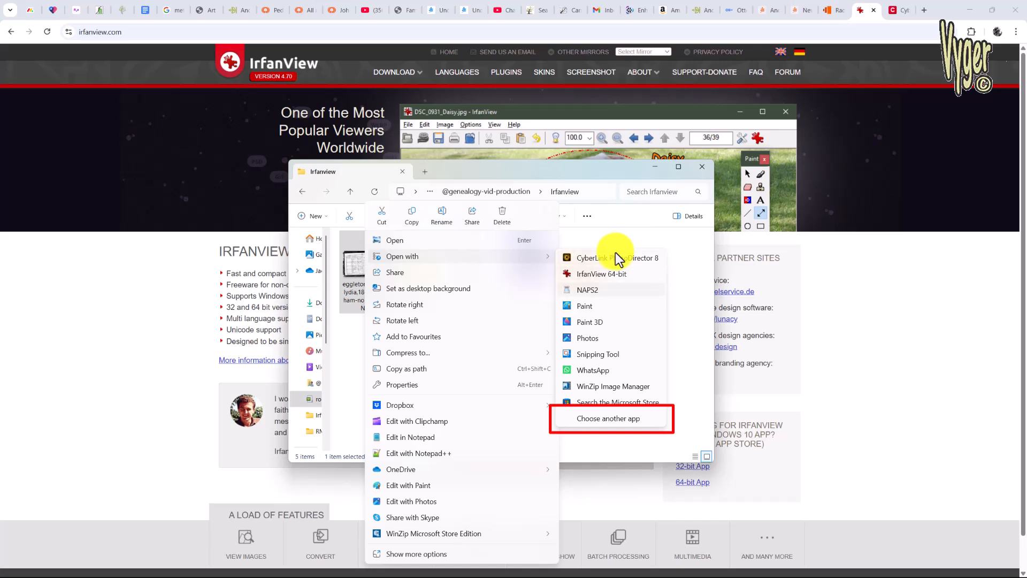
pyautogui.click(606, 416)
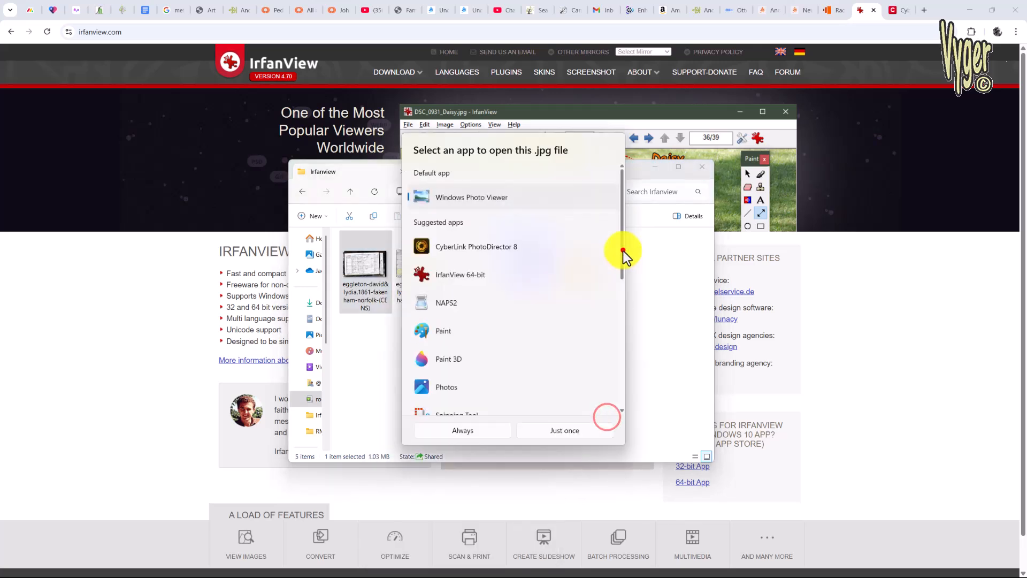
pyautogui.moveTo(624, 251)
pyautogui.mouseDown()
pyautogui.moveTo(624, 403)
pyautogui.moveTo(612, 255)
pyautogui.mouseUp()
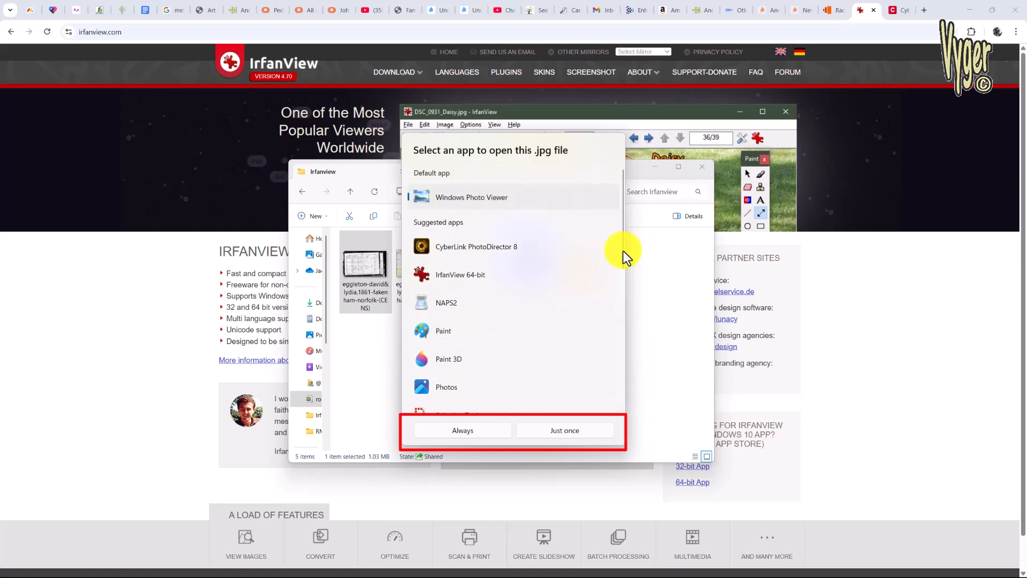
pyautogui.click(463, 274)
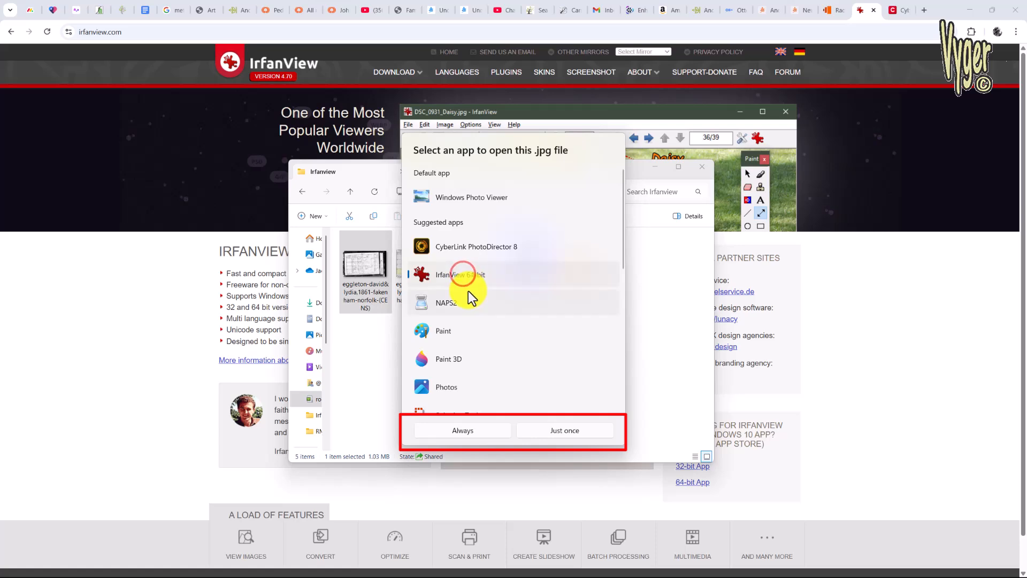
pyautogui.click(566, 431)
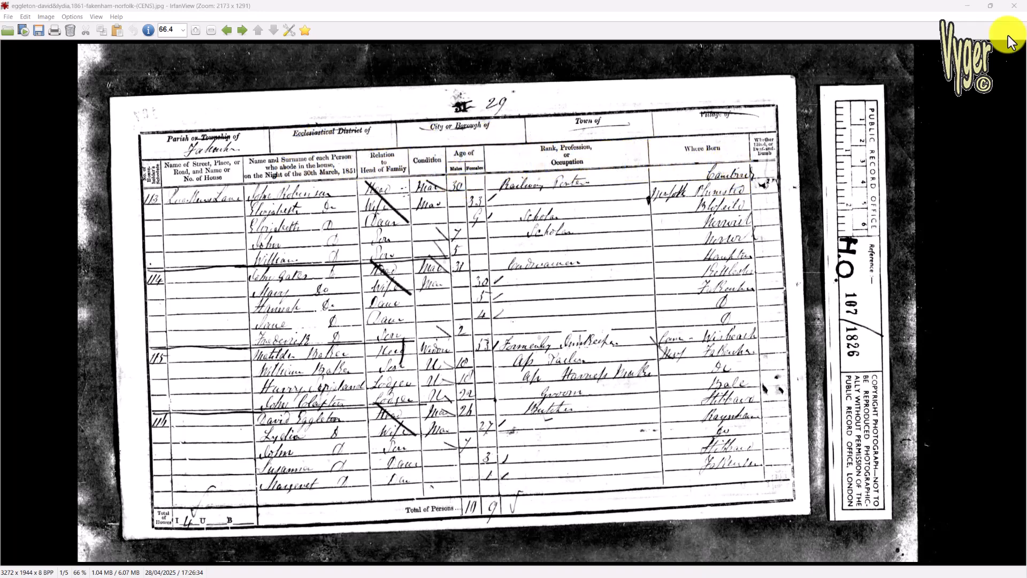
# Show the Paint dialog, straighten the tilted census scan along the table's header line, and close the dialog.
pyautogui.click(26, 15)
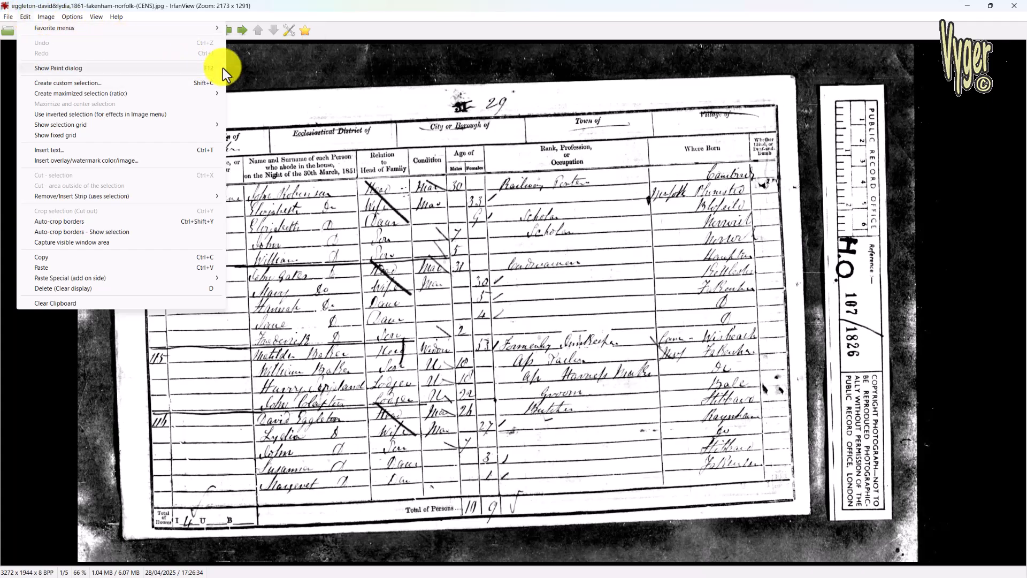
pyautogui.click(431, 33)
pyautogui.press('F12')
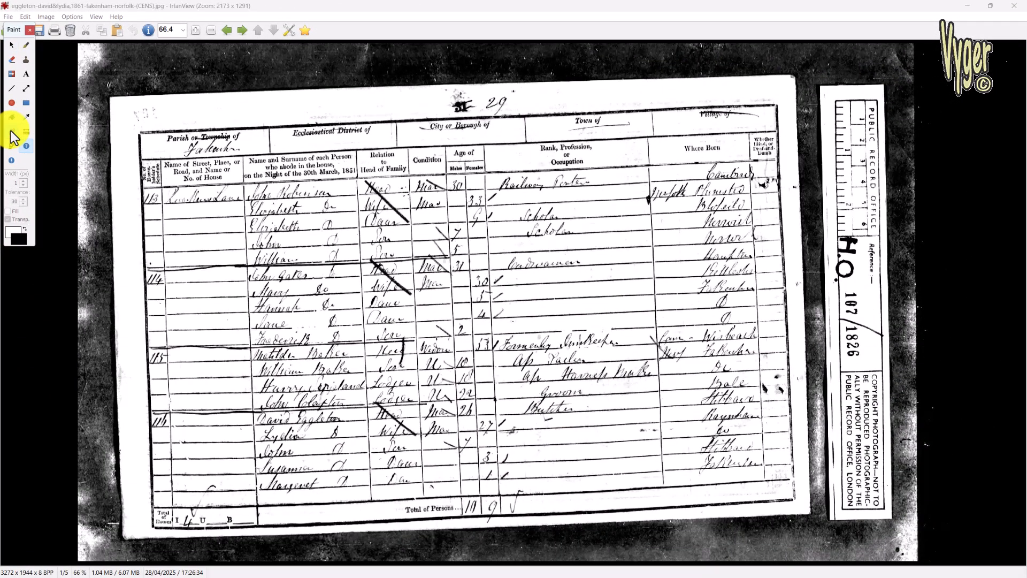
pyautogui.click(11, 131)
pyautogui.click(139, 159)
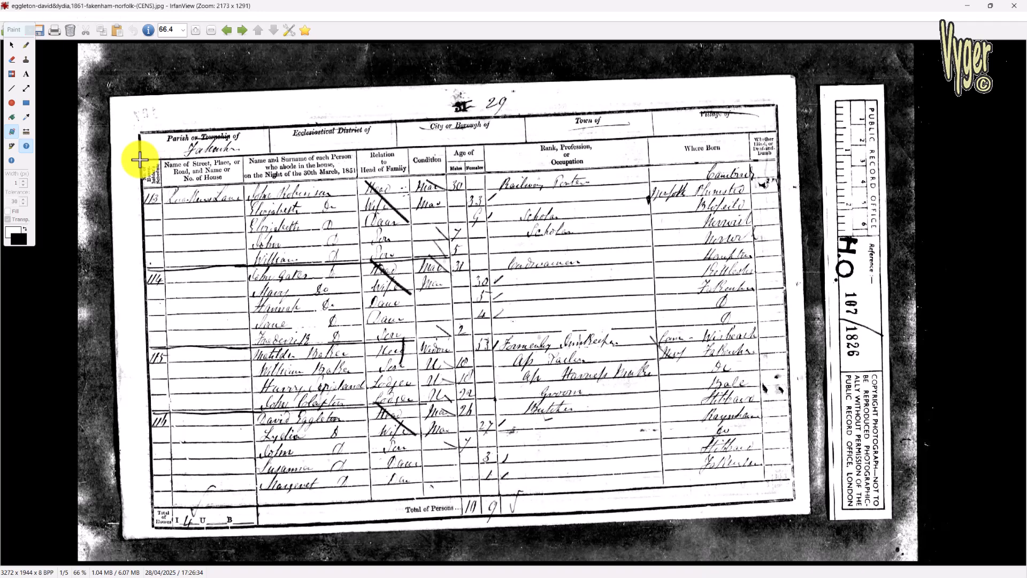
pyautogui.moveTo(139, 159); pyautogui.dragTo(780, 131)
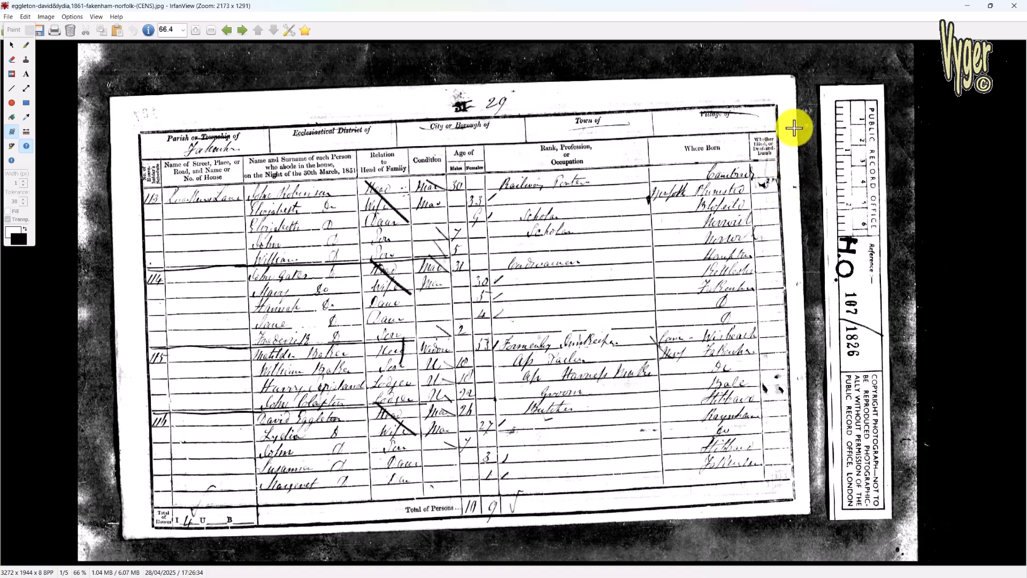
pyautogui.moveTo(789, 92); pyautogui.dragTo(778, 132)
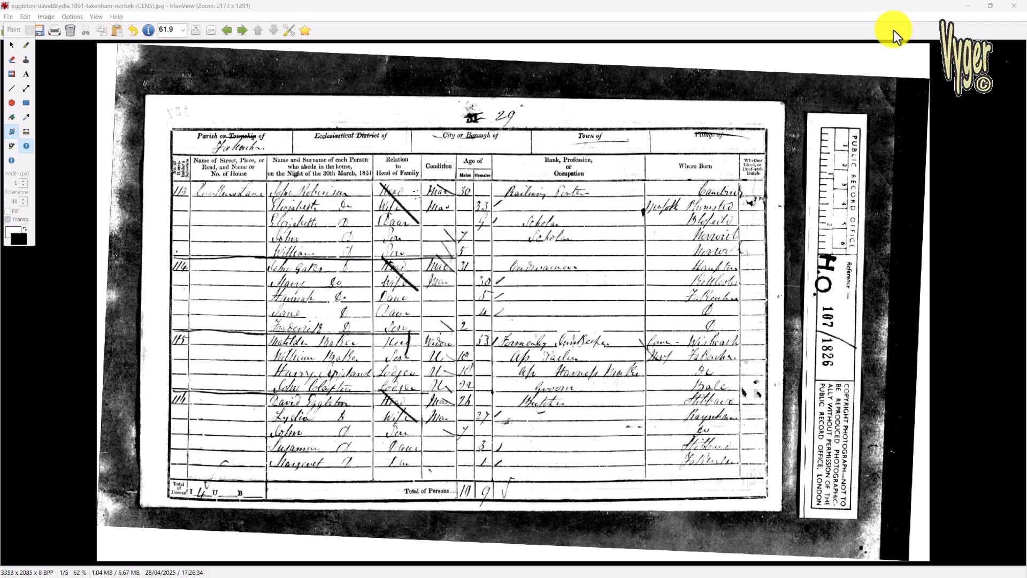
pyautogui.click(30, 31)
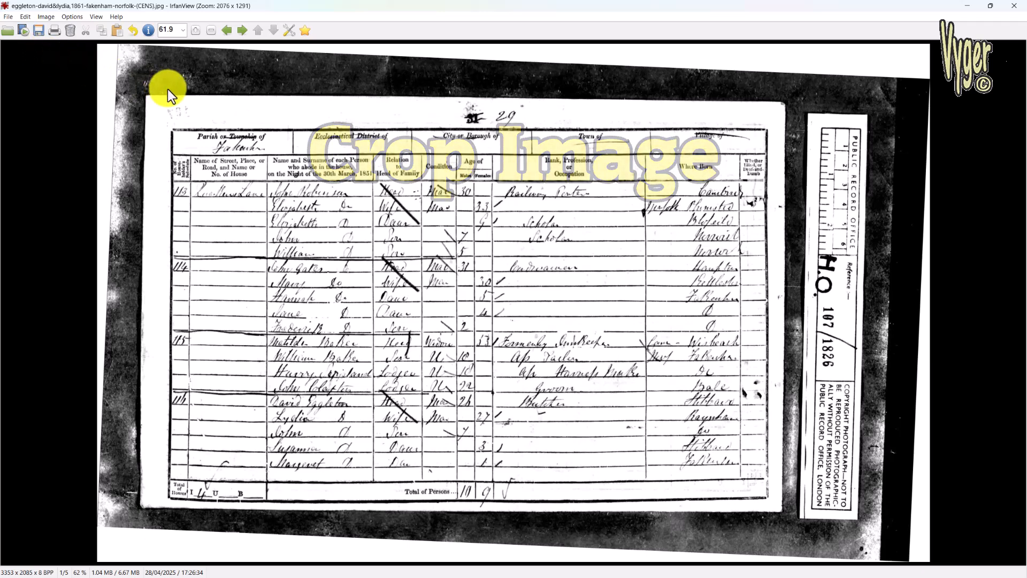
# Frame the census table with a selection of about 2413 x 1584 pixels and shift it down until it starts at 284, 259.
pyautogui.moveTo(168, 89)
pyautogui.mouseDown()
pyautogui.moveTo(458, 219)
pyautogui.moveTo(713, 390)
pyautogui.moveTo(763, 459)
pyautogui.moveTo(767, 483)
pyautogui.mouseUp()
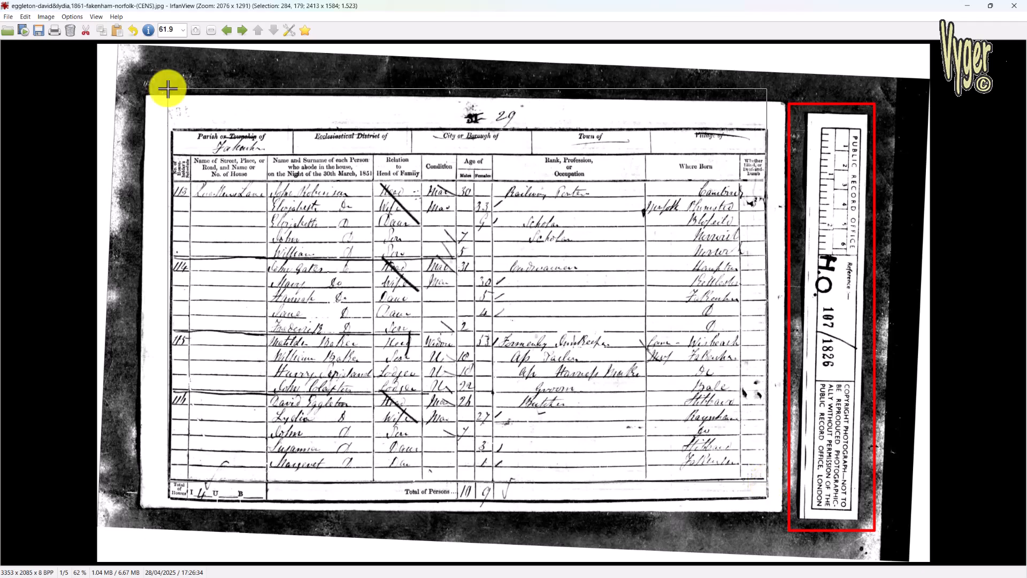
pyautogui.hotkey('ctrl', 'shift', 'Down')
pyautogui.hotkey('ctrl', 'shift', 'Down')
pyautogui.hotkey('ctrl', 'shift', 'Down')
pyautogui.hotkey('ctrl', 'shift', 'Down')
pyautogui.hotkey('ctrl', 'shift', 'Down')
pyautogui.hotkey('ctrl', 'shift', 'Down')
pyautogui.hotkey('ctrl', 'shift', 'Down')
pyautogui.hotkey('ctrl', 'shift', 'Down')
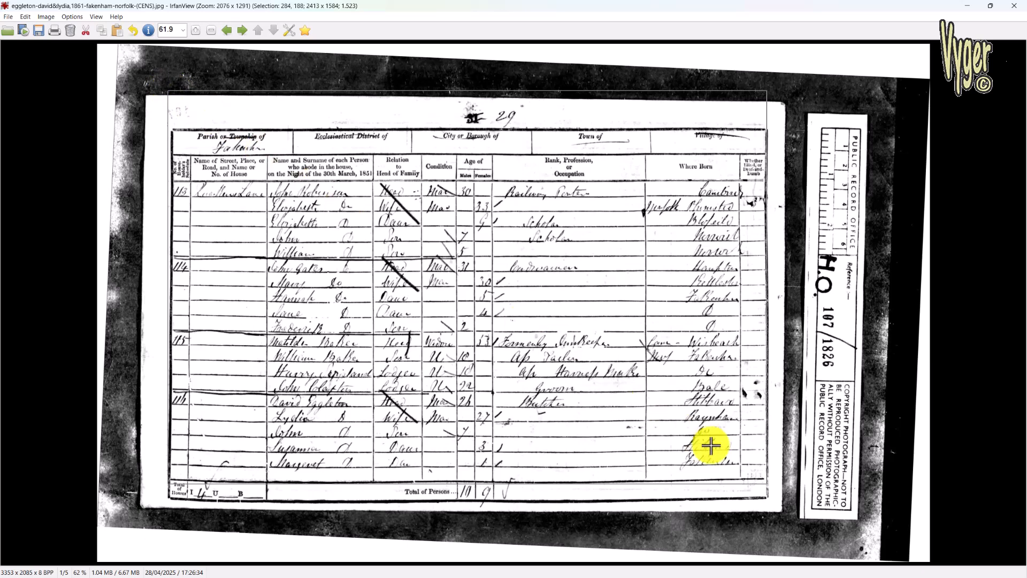
pyautogui.hotkey('ctrl', 'shift', 'Down')
pyautogui.hotkey('ctrl', 'shift', 'Down')
pyautogui.hotkey('ctrl', 'shift', 'Down')
pyautogui.hotkey('ctrl', 'shift', 'Down')
pyautogui.hotkey('ctrl', 'shift', 'Down')
pyautogui.hotkey('ctrl', 'shift', 'Down')
pyautogui.hotkey('ctrl', 'shift', 'Down')
pyautogui.hotkey('ctrl', 'shift', 'Down')
pyautogui.hotkey('ctrl', 'shift', 'Down')
pyautogui.hotkey('ctrl', 'shift', 'Down')
pyautogui.hotkey('ctrl', 'shift', 'Down')
pyautogui.hotkey('ctrl', 'shift', 'Down')
pyautogui.hotkey('ctrl', 'shift', 'Down')
pyautogui.hotkey('ctrl', 'shift', 'Down')
pyautogui.hotkey('ctrl', 'shift', 'Down')
pyautogui.hotkey('ctrl', 'shift', 'Down')
pyautogui.hotkey('ctrl', 'shift', 'Down')
pyautogui.hotkey('ctrl', 'shift', 'Down')
pyautogui.hotkey('ctrl', 'shift', 'Down')
pyautogui.hotkey('ctrl', 'shift', 'Down')
pyautogui.hotkey('ctrl', 'shift', 'Down')
pyautogui.hotkey('ctrl', 'shift', 'Down')
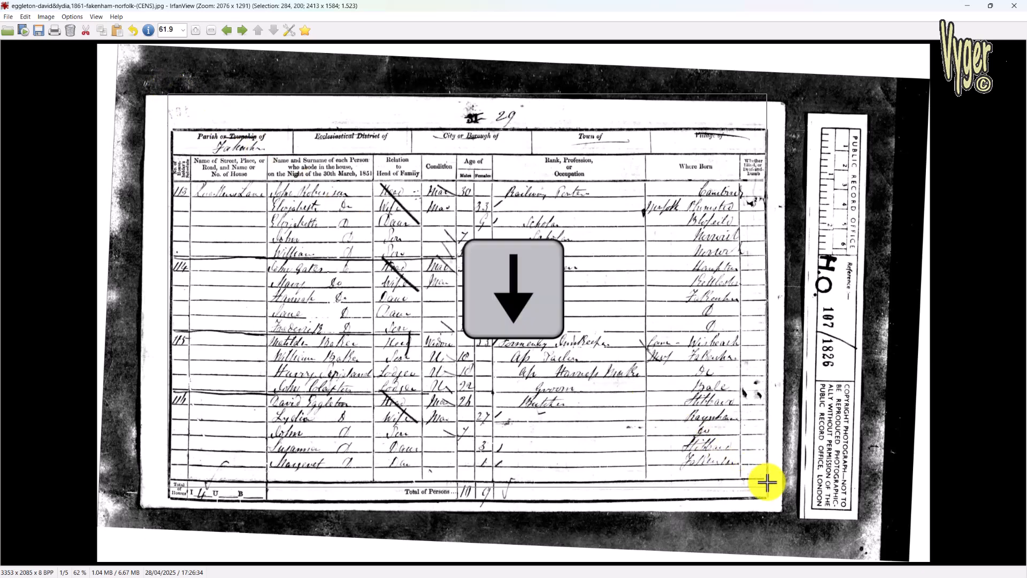
pyautogui.hotkey('ctrl', 'shift', 'Down')
pyautogui.hotkey('ctrl', 'shift', 'Down')
pyautogui.hotkey('ctrl', 'shift', 'Down')
pyautogui.hotkey('ctrl', 'shift', 'Down')
pyautogui.hotkey('ctrl', 'shift', 'Down')
pyautogui.hotkey('ctrl', 'shift', 'Down')
pyautogui.hotkey('ctrl', 'shift', 'Down')
pyautogui.hotkey('ctrl', 'shift', 'Down')
pyautogui.hotkey('ctrl', 'shift', 'Down')
pyautogui.hotkey('ctrl', 'shift', 'Down')
pyautogui.hotkey('ctrl', 'shift', 'Down')
pyautogui.hotkey('ctrl', 'shift', 'Down')
pyautogui.hotkey('ctrl', 'shift', 'Down')
pyautogui.hotkey('ctrl', 'shift', 'Down')
pyautogui.hotkey('ctrl', 'shift', 'Down')
pyautogui.hotkey('ctrl', 'shift', 'Down')
pyautogui.hotkey('ctrl', 'shift', 'Down')
pyautogui.hotkey('ctrl', 'shift', 'Down')
pyautogui.hotkey('ctrl', 'shift', 'Down')
pyautogui.hotkey('ctrl', 'shift', 'Down')
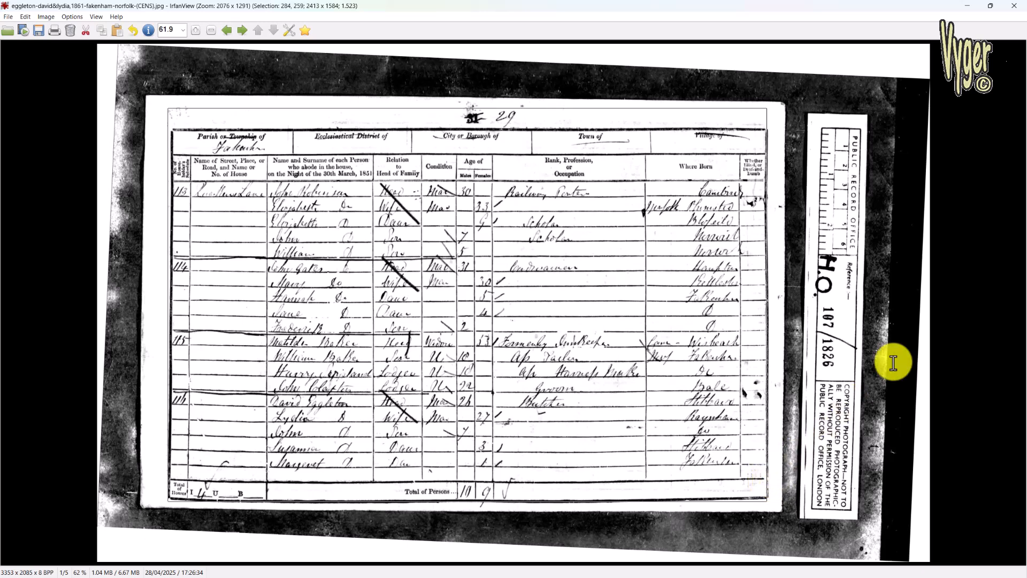
# Crop the census scan to the selected area.
pyautogui.hotkey('ctrl', 'y')
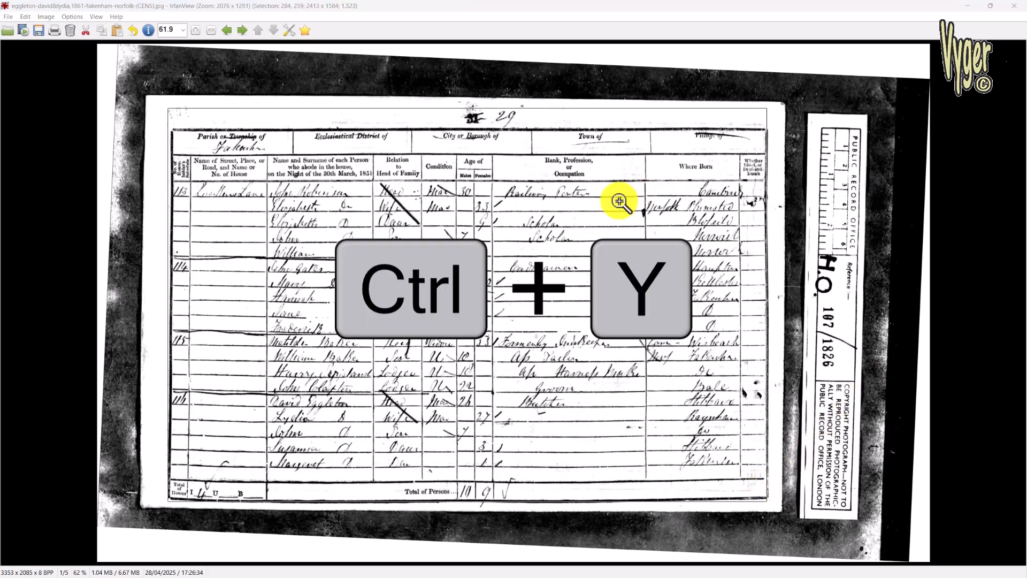
pyautogui.click(24, 17)
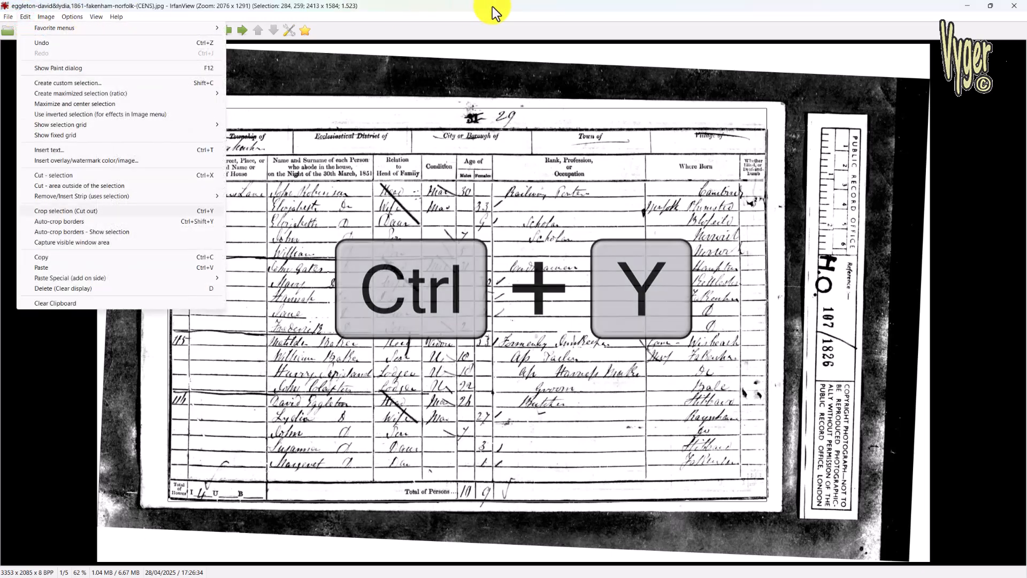
pyautogui.hotkey('ctrl', 'y')
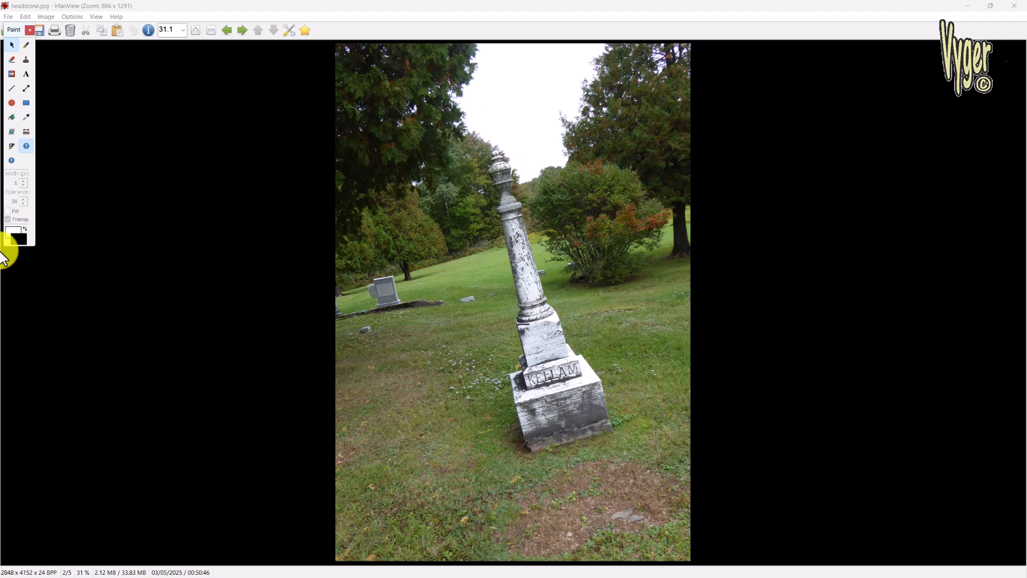
# Straighten headstone.jpg along the leaning monument's axis and crop it to about 2070 x 2601 pixels around the monument.
pyautogui.click(11, 131)
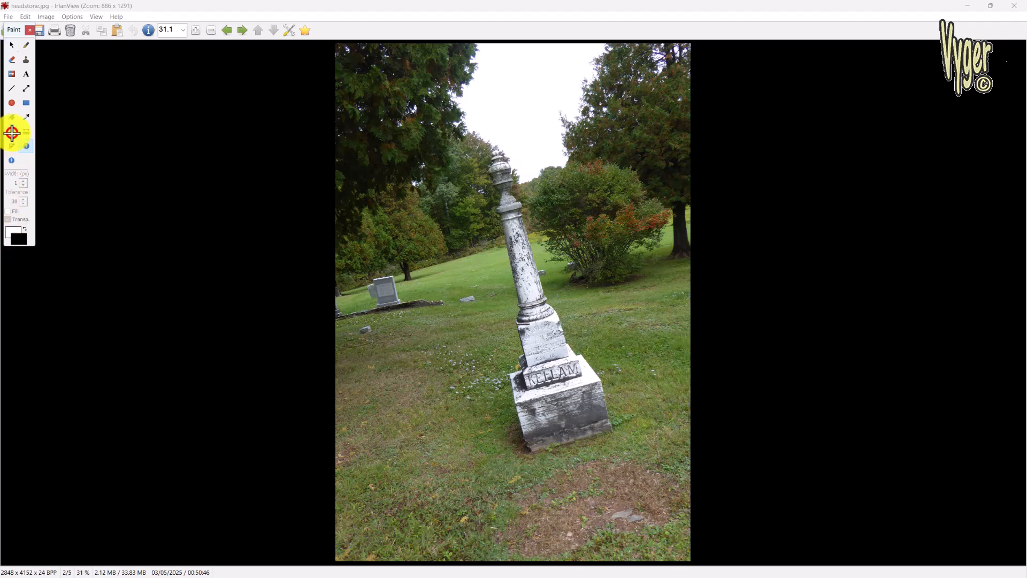
pyautogui.moveTo(497, 155); pyautogui.dragTo(575, 467)
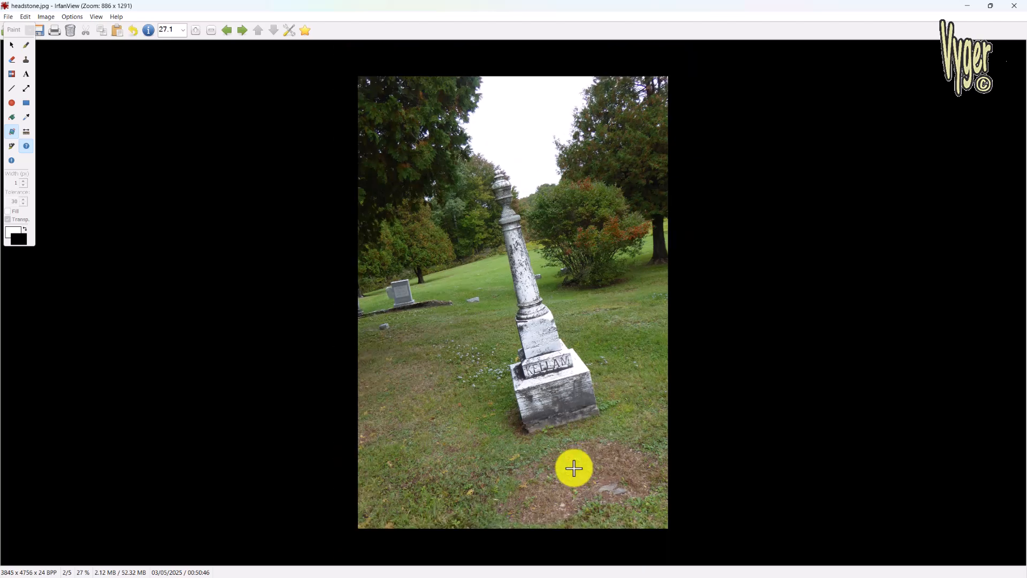
pyautogui.click(12, 45)
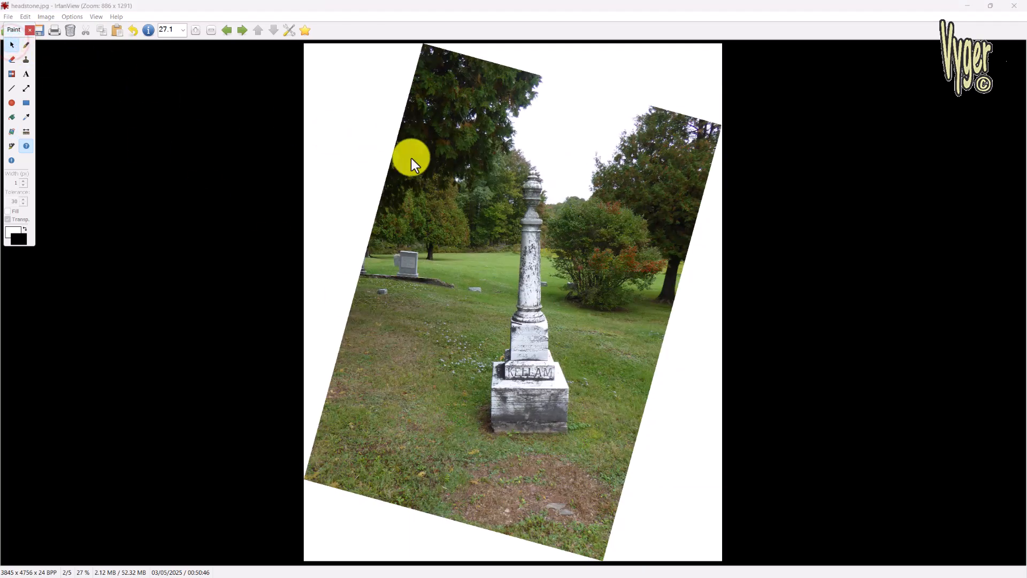
pyautogui.moveTo(412, 158); pyautogui.dragTo(636, 439)
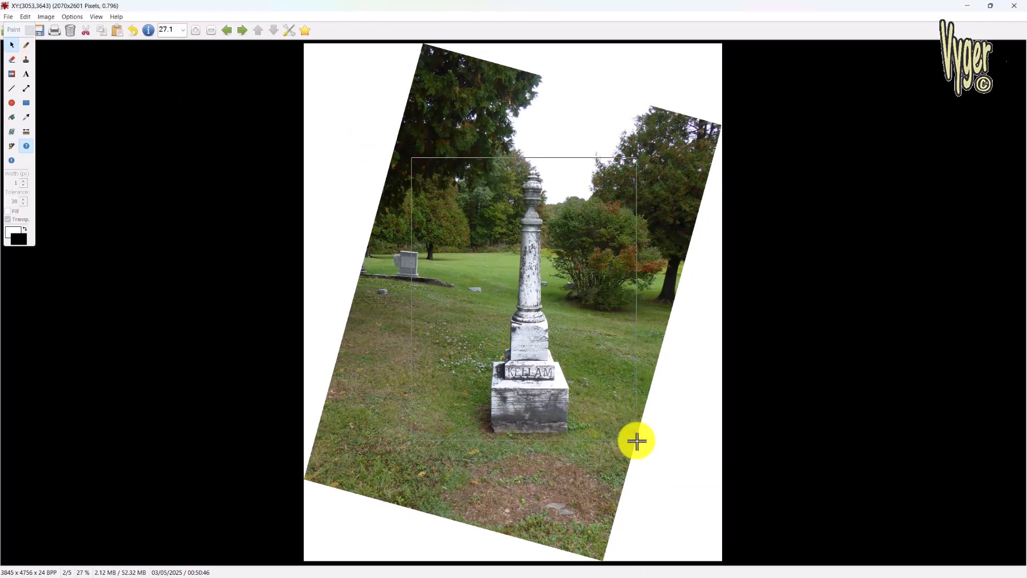
pyautogui.hotkey('ctrl', 'y')
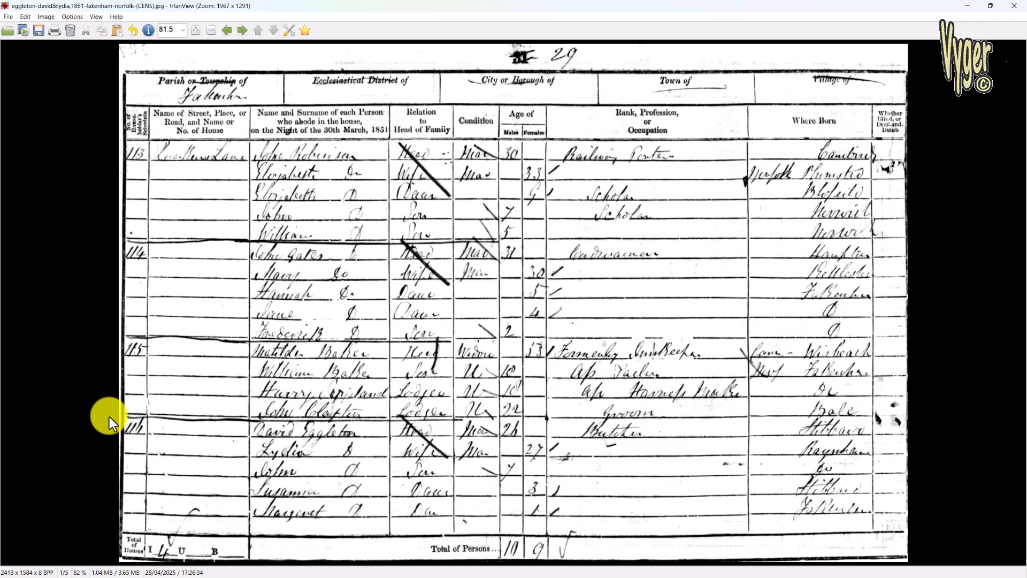
# Select the household 116 rows, about 2391 x 376 pixels, and highlight them with a yellow overlay at 80% transparency.
pyautogui.moveTo(109, 416); pyautogui.dragTo(863, 529)
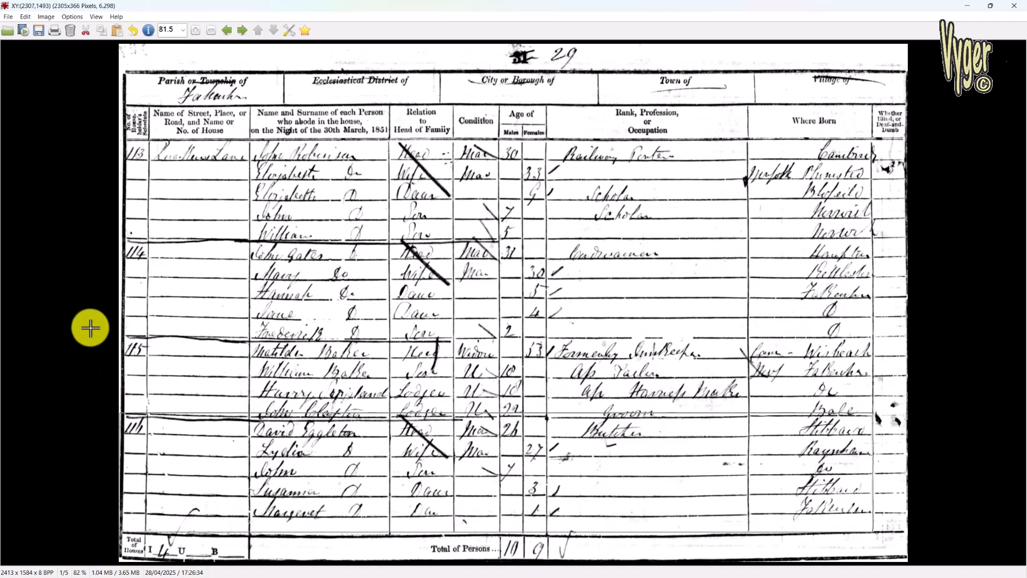
pyautogui.click(24, 18)
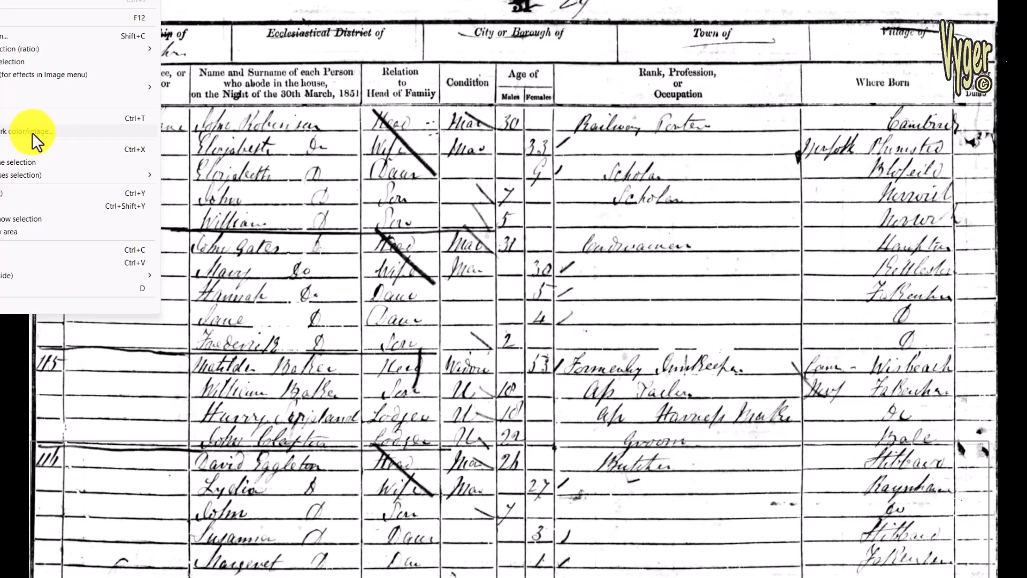
pyautogui.click(32, 132)
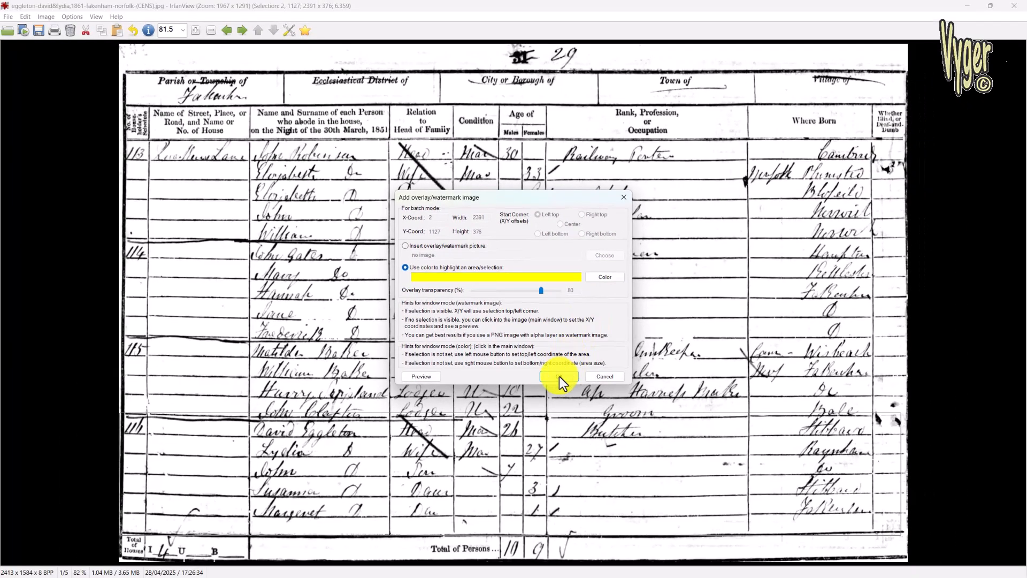
pyautogui.click(632, 516)
# Highlight the name cell in the third row of household 114, about 423 x 65 pixels, with a cyan overlay at 80% transparency.
pyautogui.moveTo(251, 284); pyautogui.dragTo(387, 304)
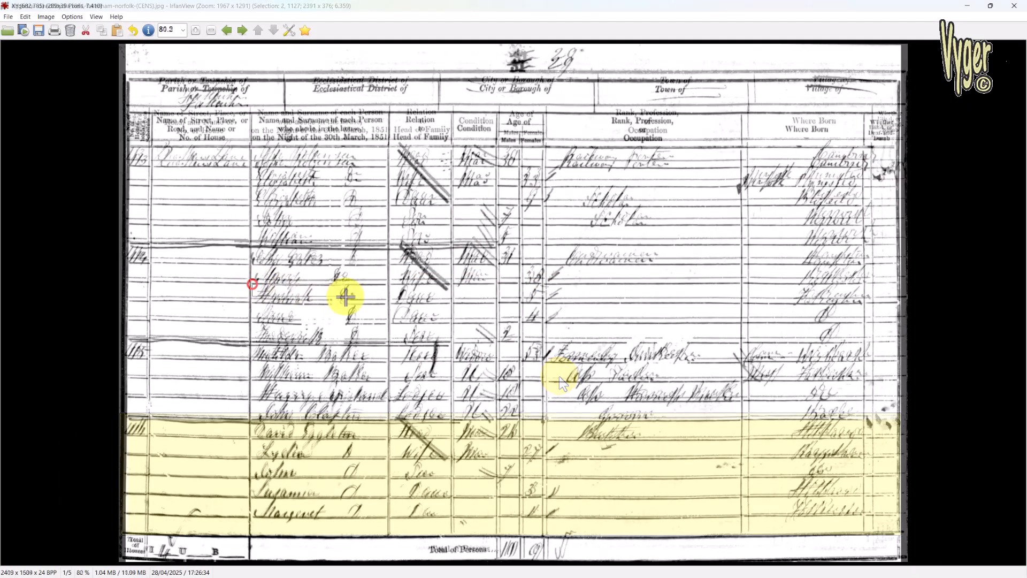
pyautogui.click(24, 16)
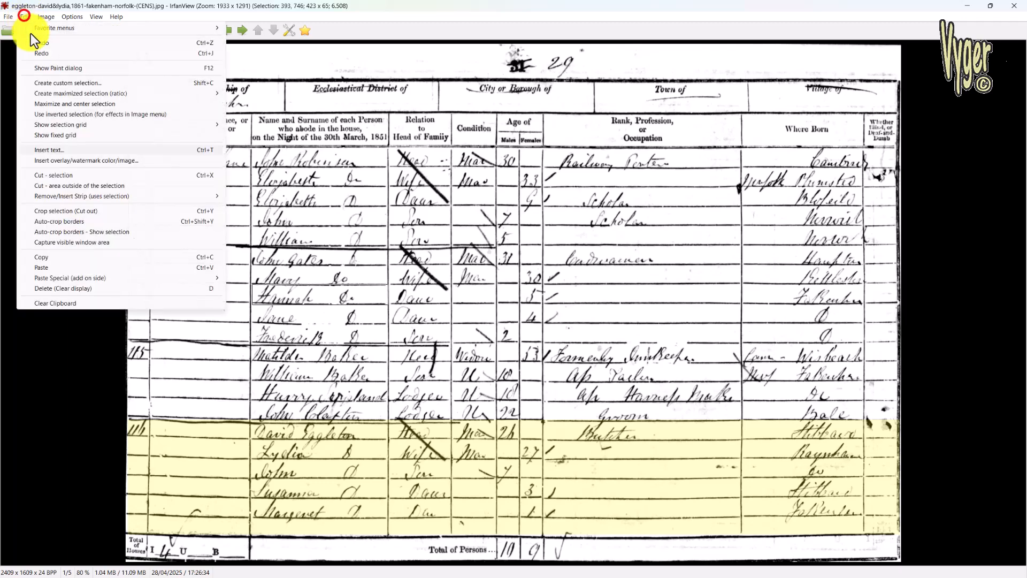
pyautogui.click(79, 159)
pyautogui.click(595, 277)
pyautogui.click(468, 248)
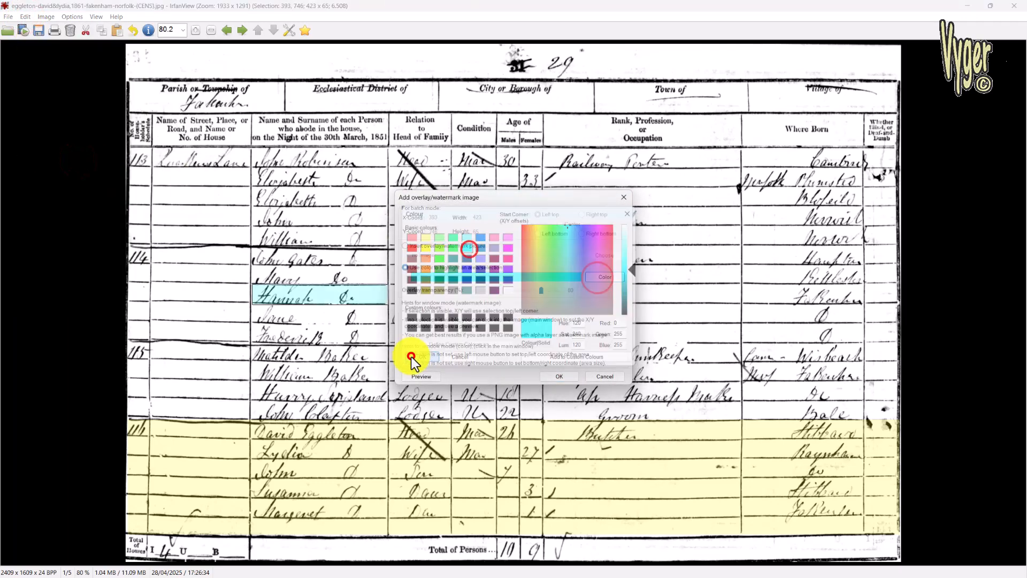
pyautogui.click(421, 358)
pyautogui.press('Return')
# Highlight the Parish or Township cell, about 480 x 96 pixels, with a pink overlay at 80% transparency.
pyautogui.moveTo(130, 82); pyautogui.dragTo(275, 111)
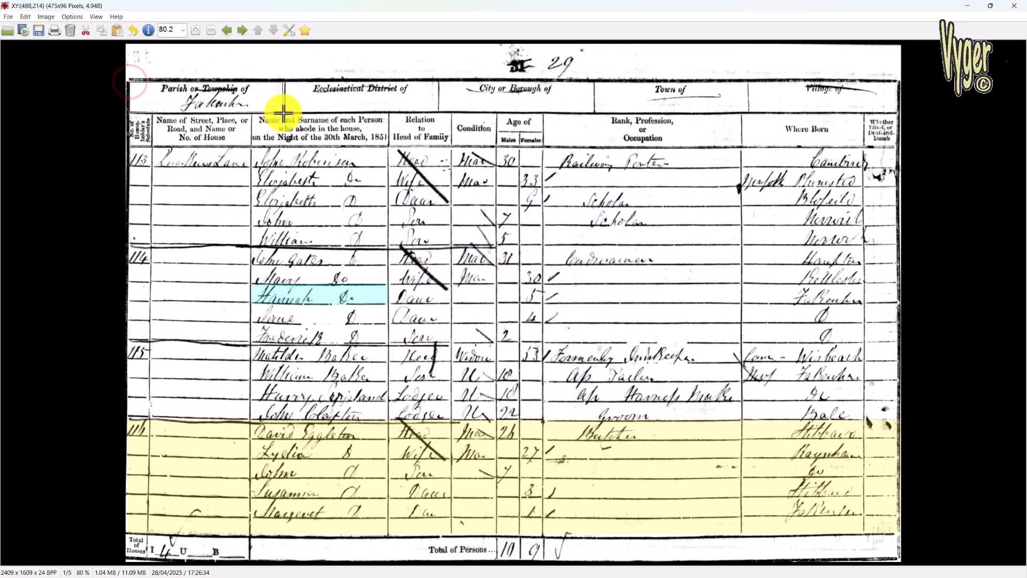
pyautogui.click(25, 17)
pyautogui.click(62, 162)
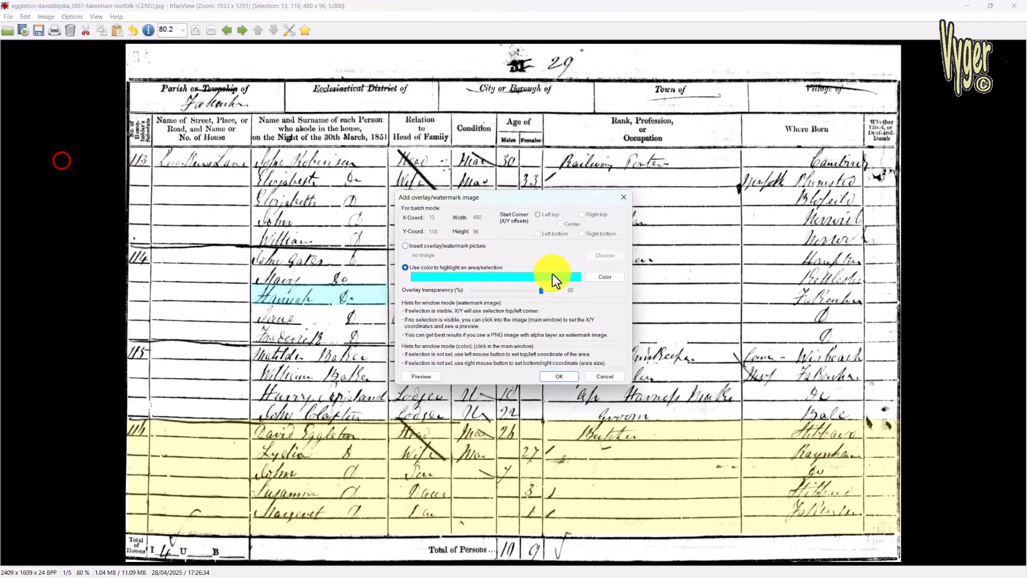
pyautogui.click(552, 274)
pyautogui.click(508, 236)
pyautogui.click(421, 358)
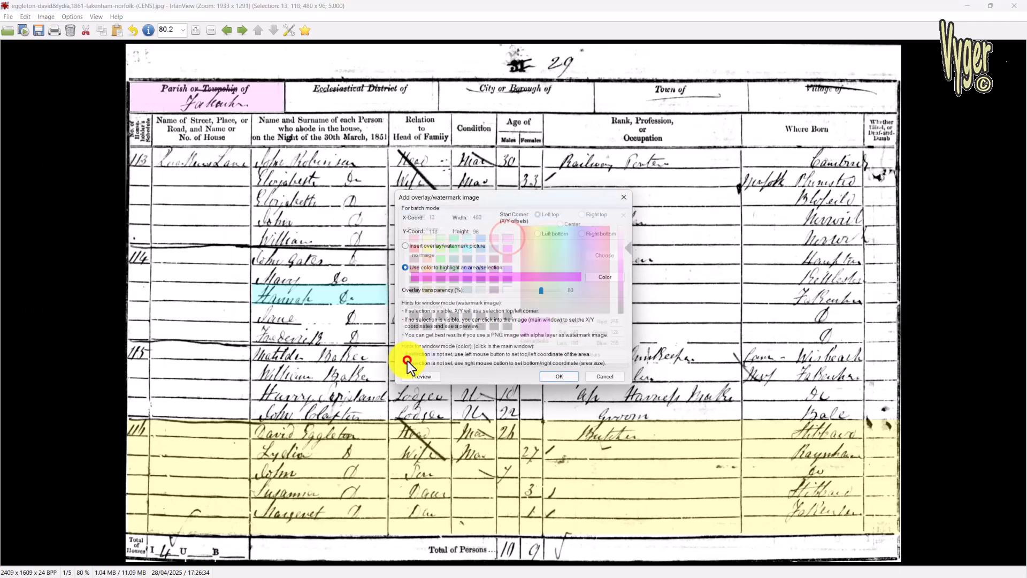
pyautogui.click(563, 376)
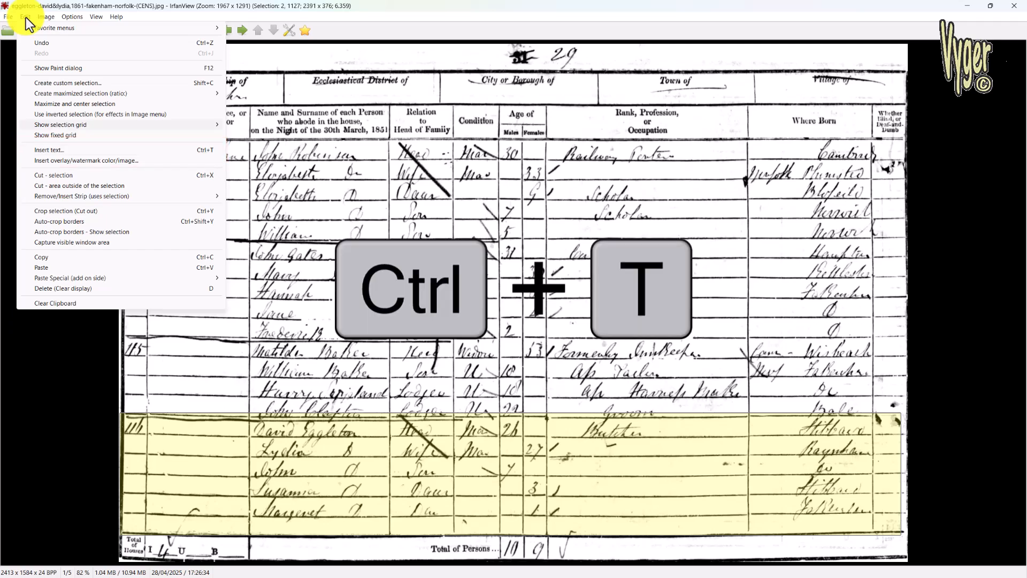
# Set the overlay text's colour to red, view the font choices, and leave the text dialog without adding the text.
pyautogui.hotkey('ctrl', 't')
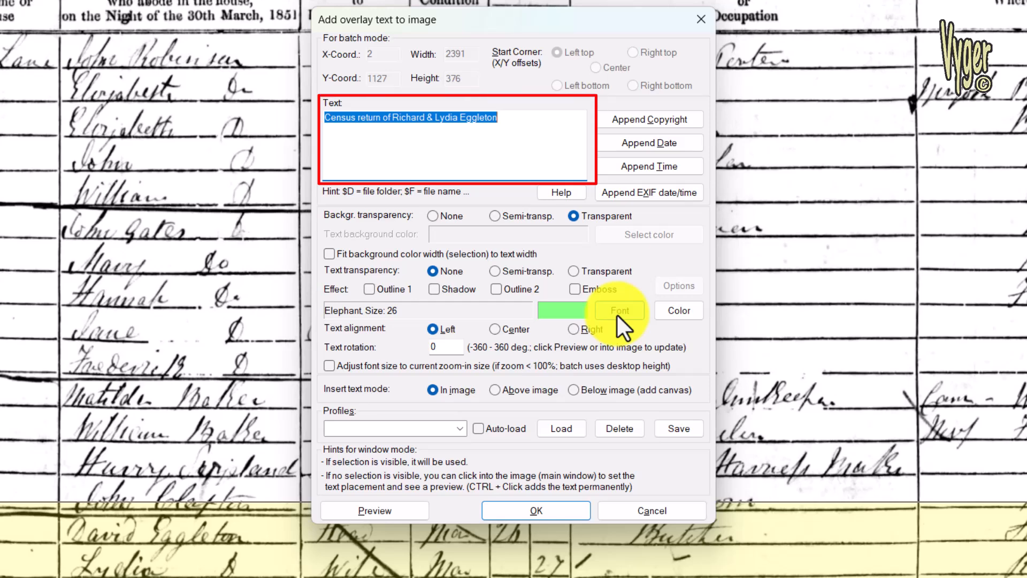
pyautogui.click(574, 312)
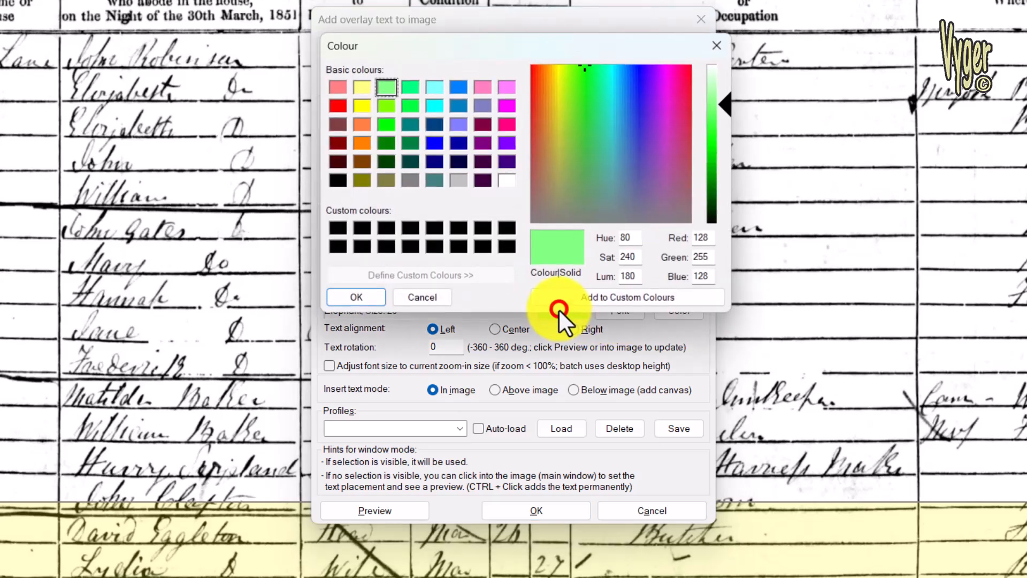
pyautogui.click(337, 106)
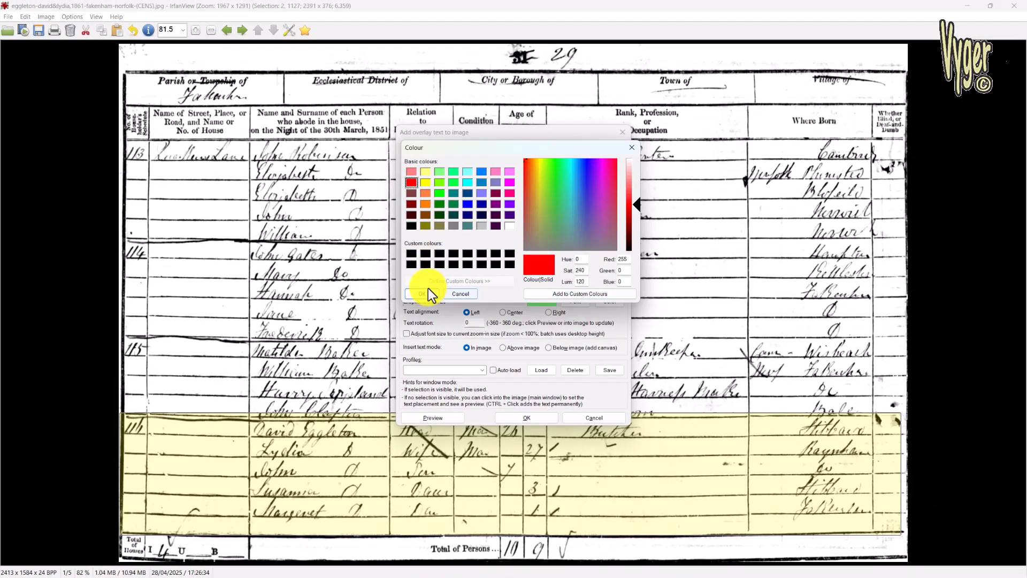
pyautogui.click(357, 297)
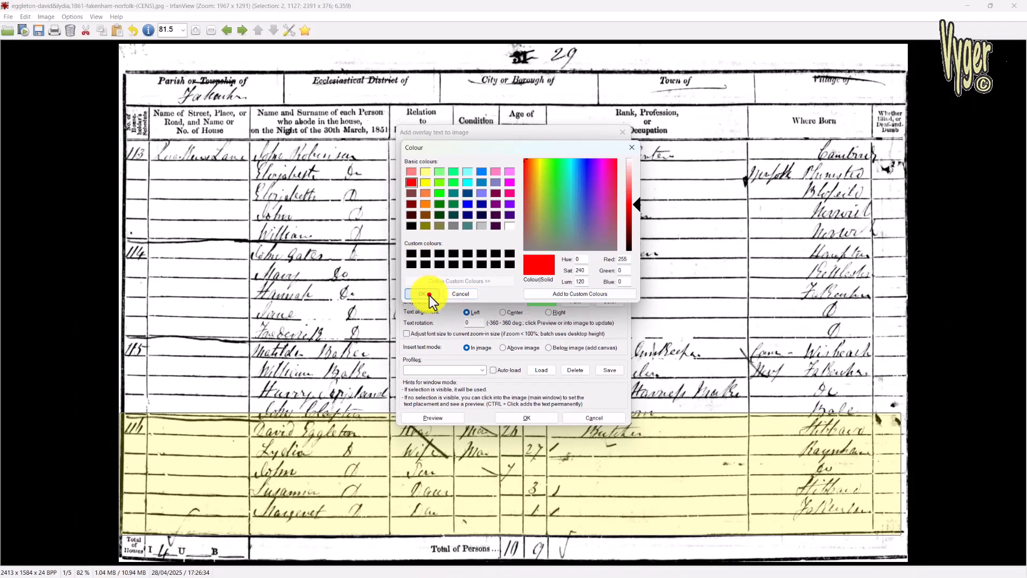
pyautogui.click(583, 302)
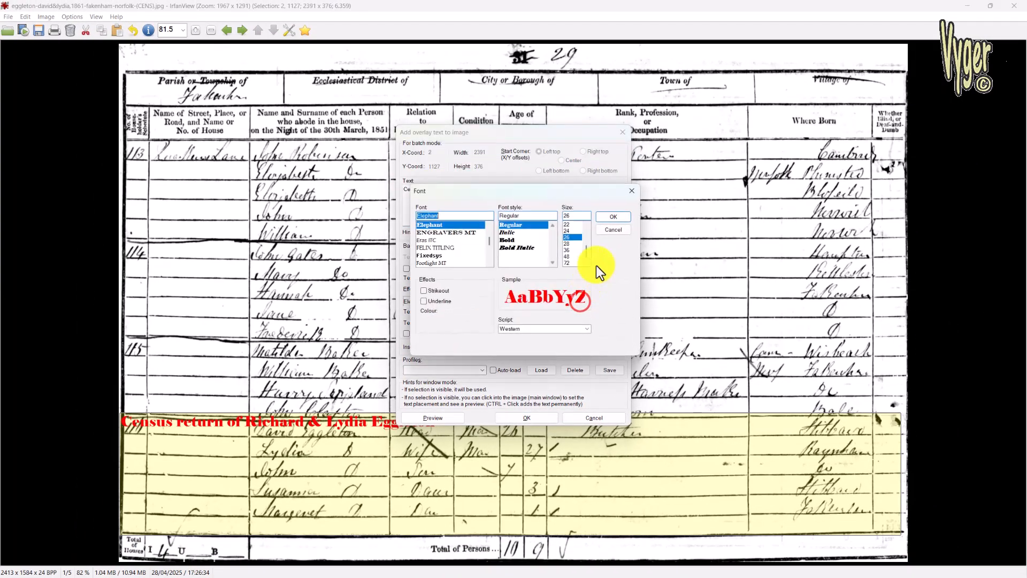
pyautogui.click(612, 230)
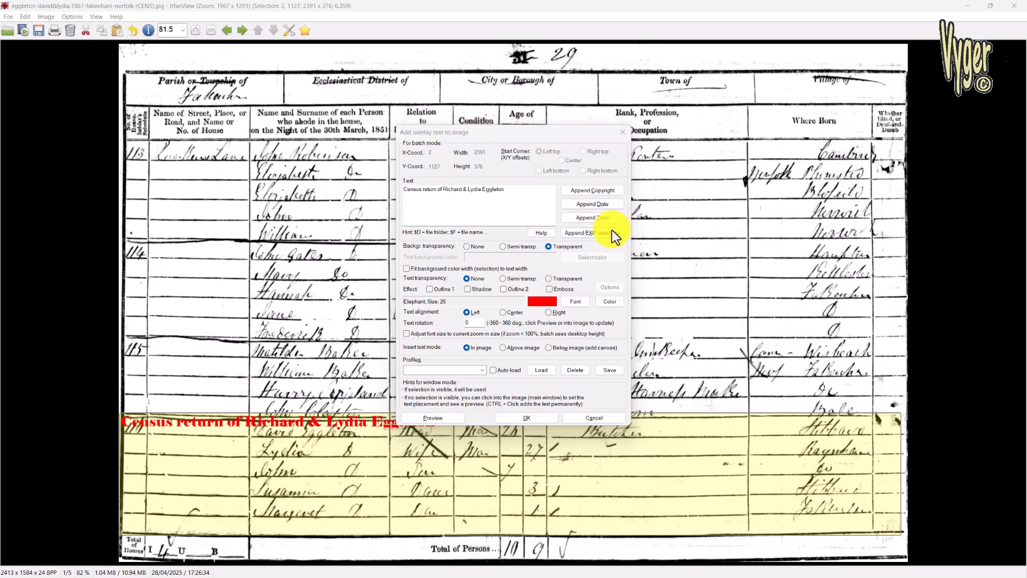
pyautogui.click(600, 420)
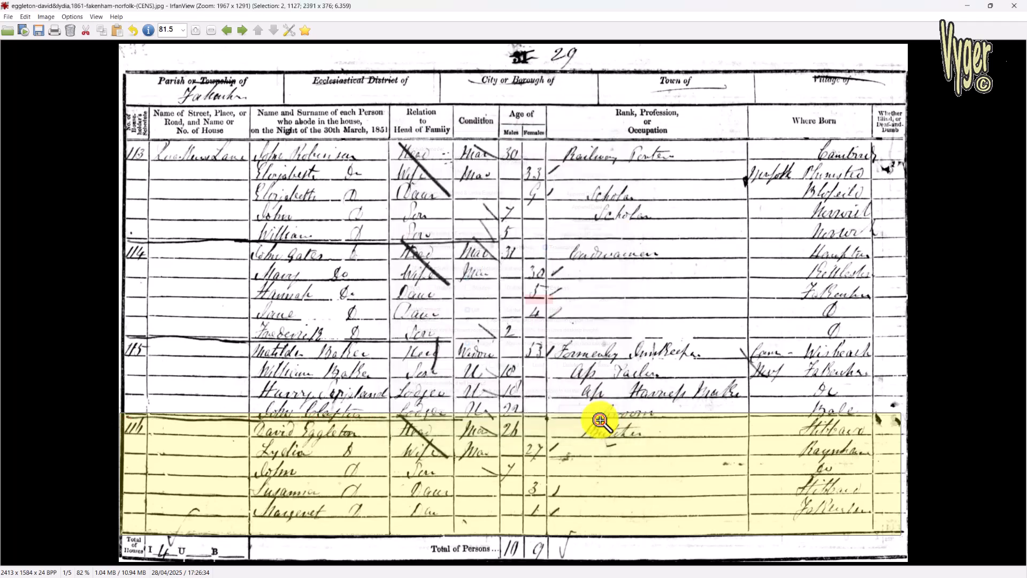
# Clear the selection and insert the red census return title in Elephant size 26 at the image's top-left corner.
pyautogui.click(129, 53)
pyautogui.hotkey('ctrl', 't')
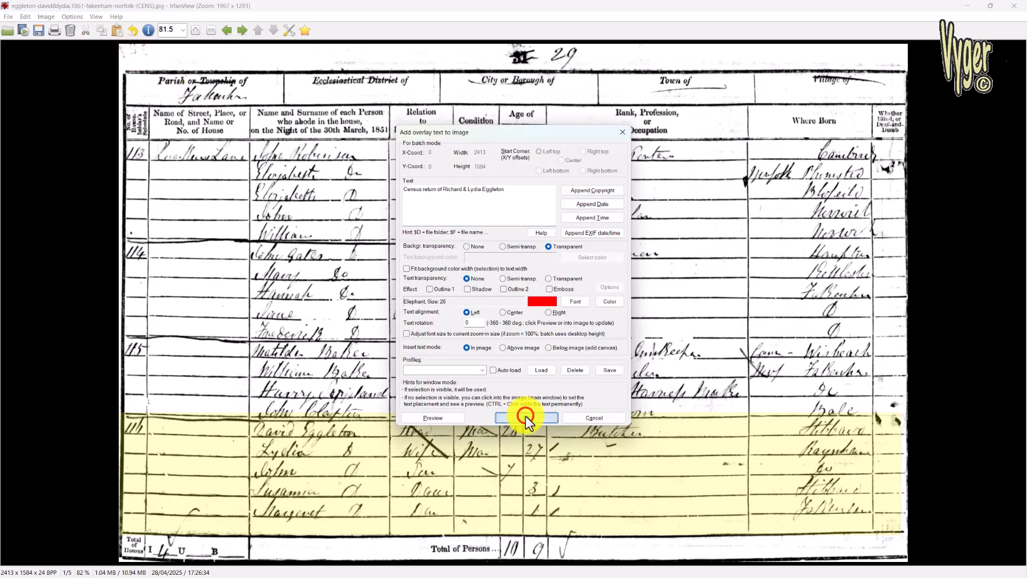
pyautogui.click(525, 417)
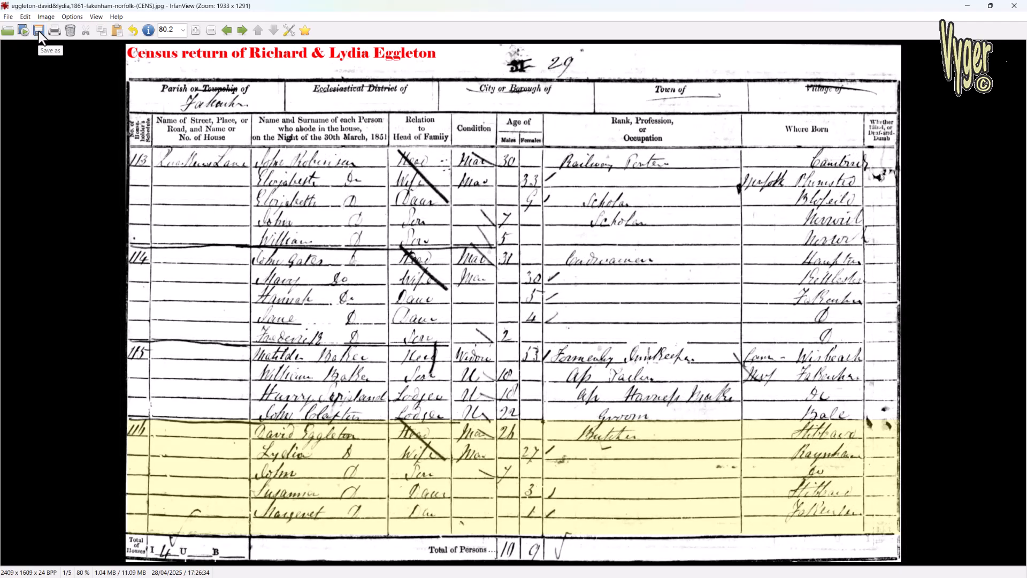
# Save the edited census scan as a JPG in the Irfanview folder, choosing the existing census file's name.
pyautogui.click(39, 31)
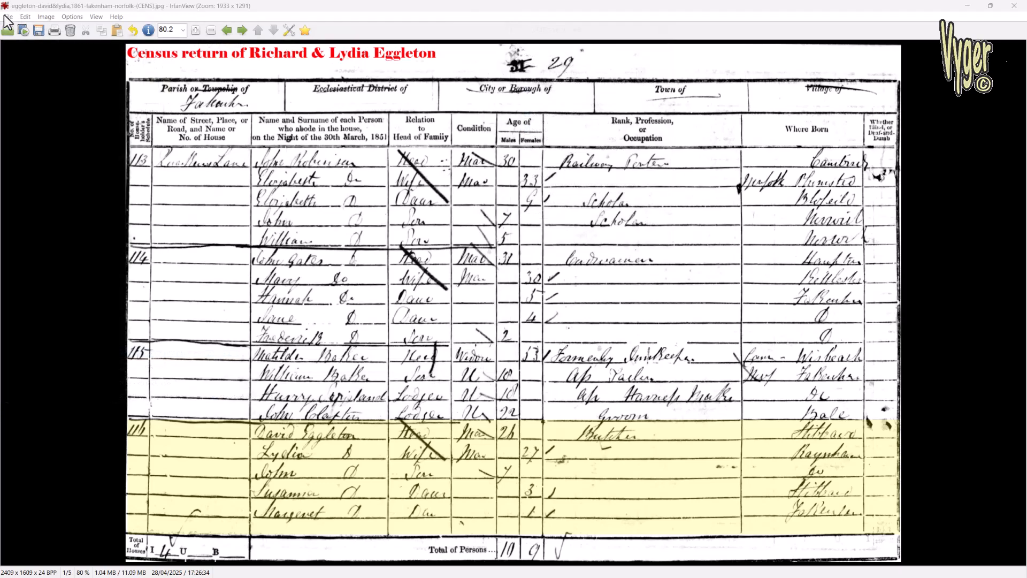
pyautogui.click(8, 17)
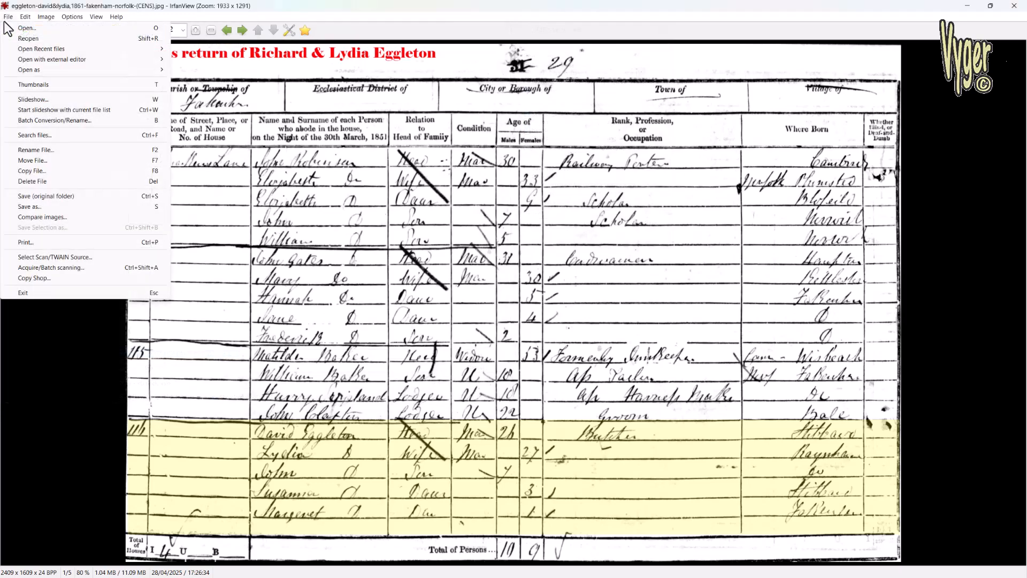
pyautogui.click(98, 199)
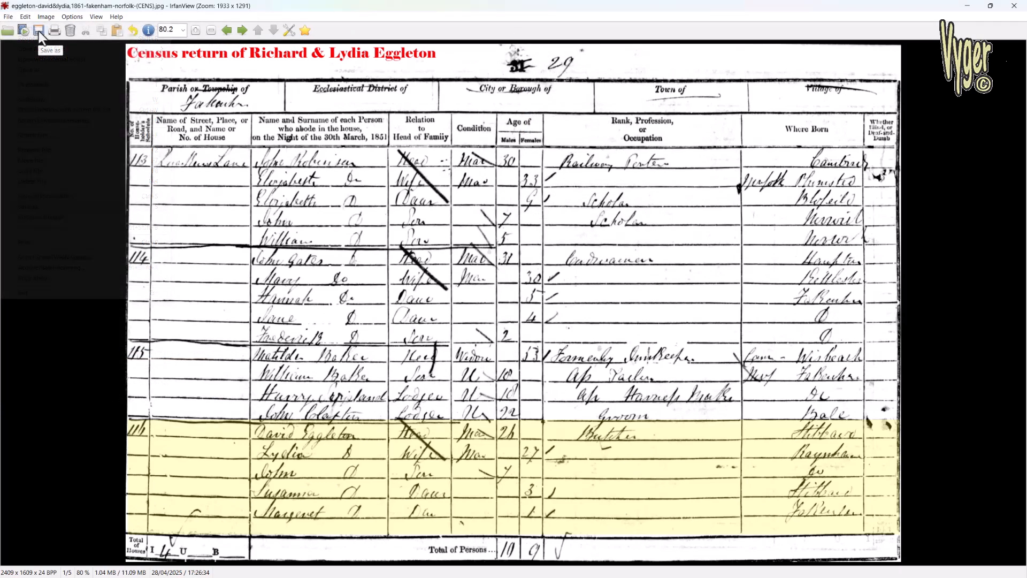
pyautogui.click(39, 31)
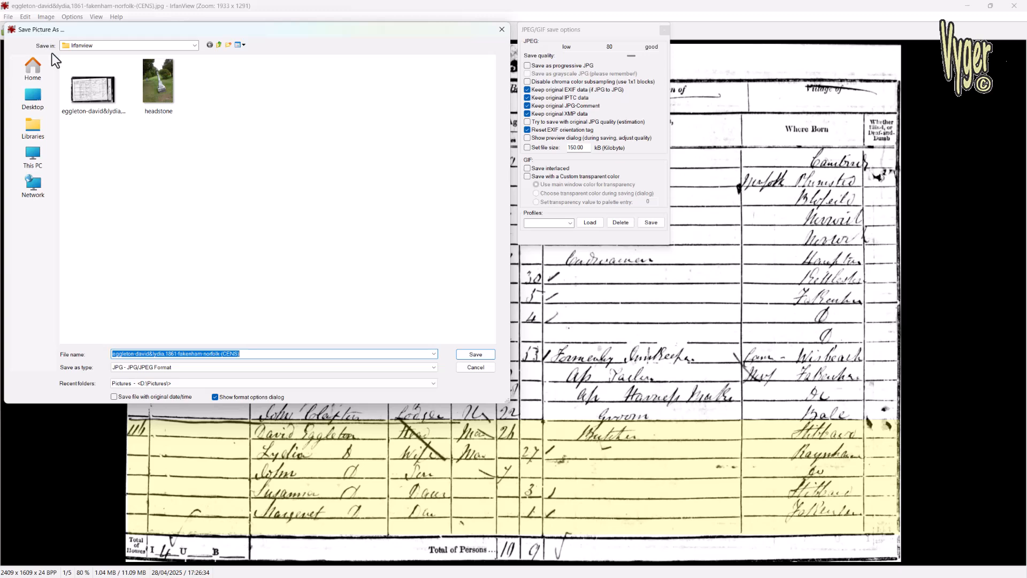
pyautogui.click(110, 96)
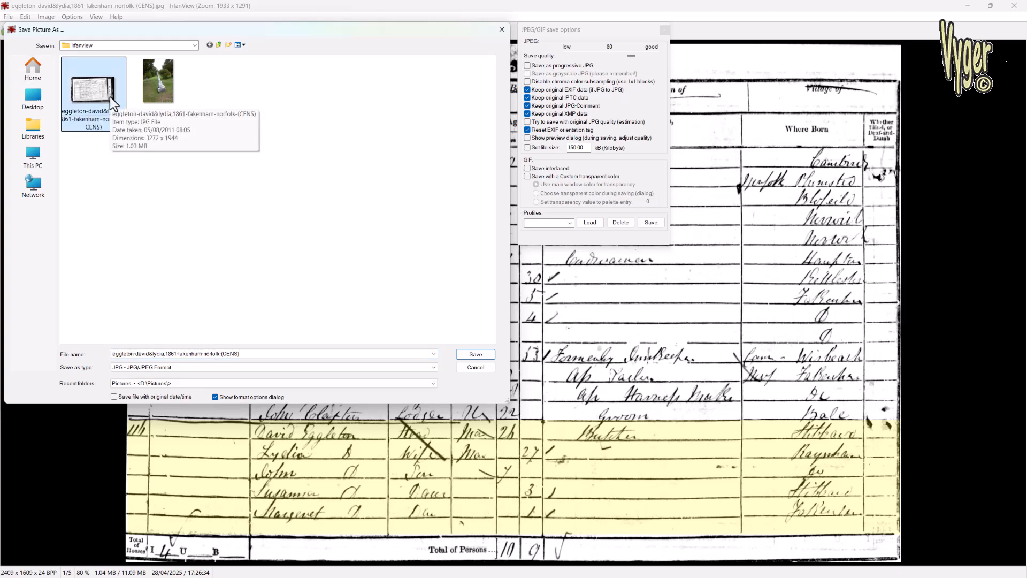
pyautogui.doubleClick(110, 97)
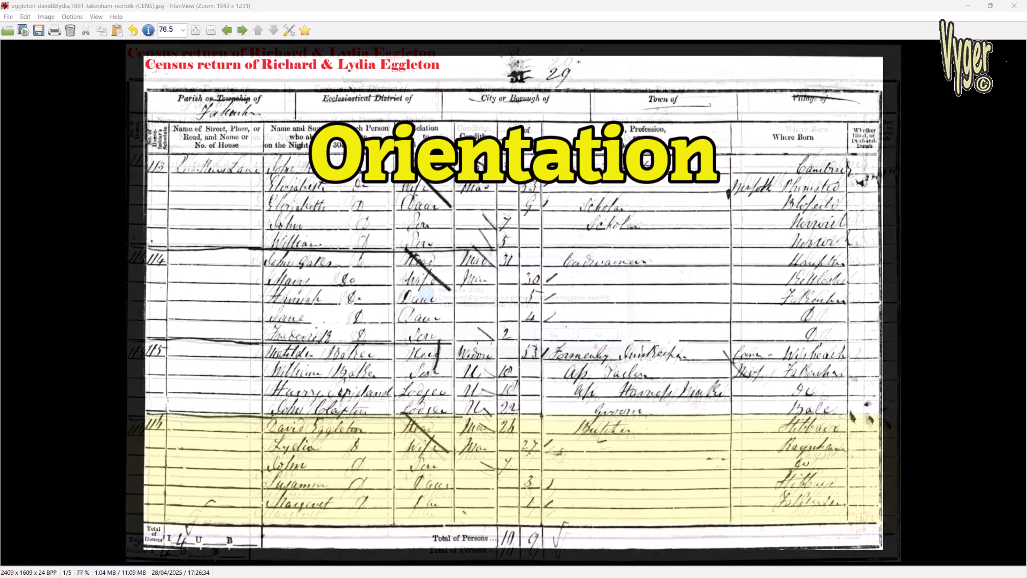
# Rotate the census scan left in successive quarter turns.
pyautogui.press('l')
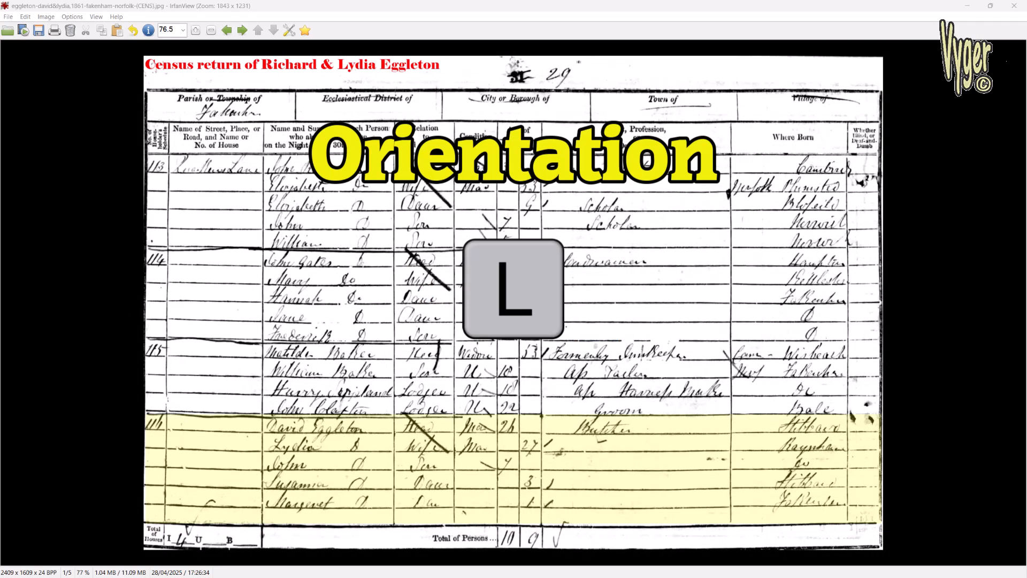
pyautogui.press('l')
pyautogui.press('l')
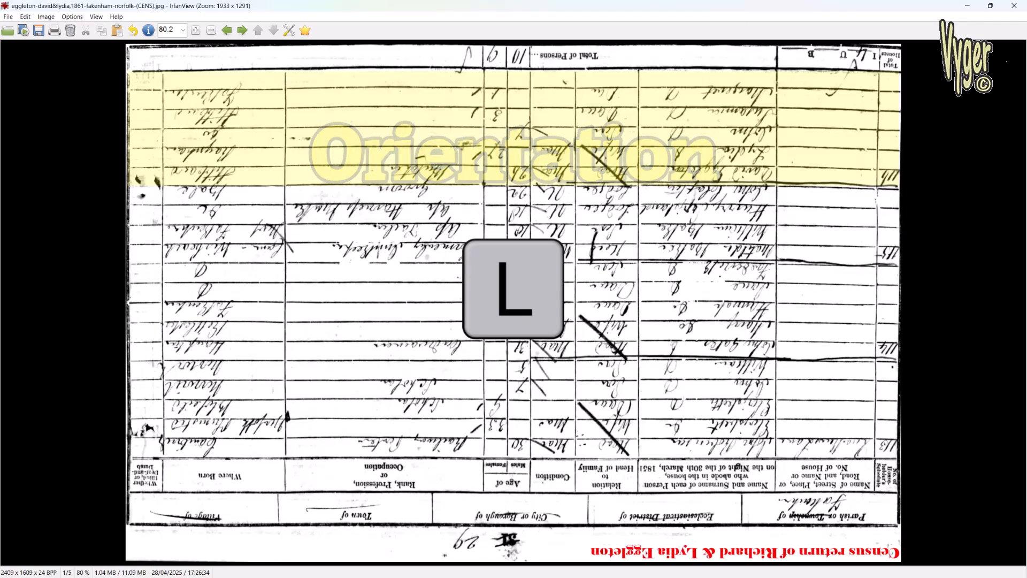
# Rotate the census scan right in successive quarter turns until it is upright.
pyautogui.press('r')
pyautogui.press('r')
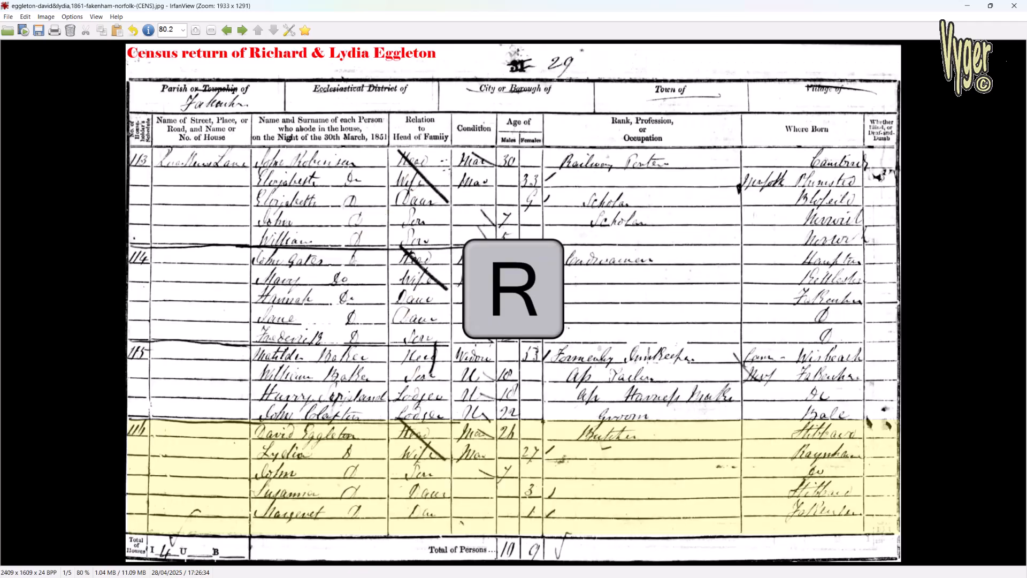
pyautogui.press('r')
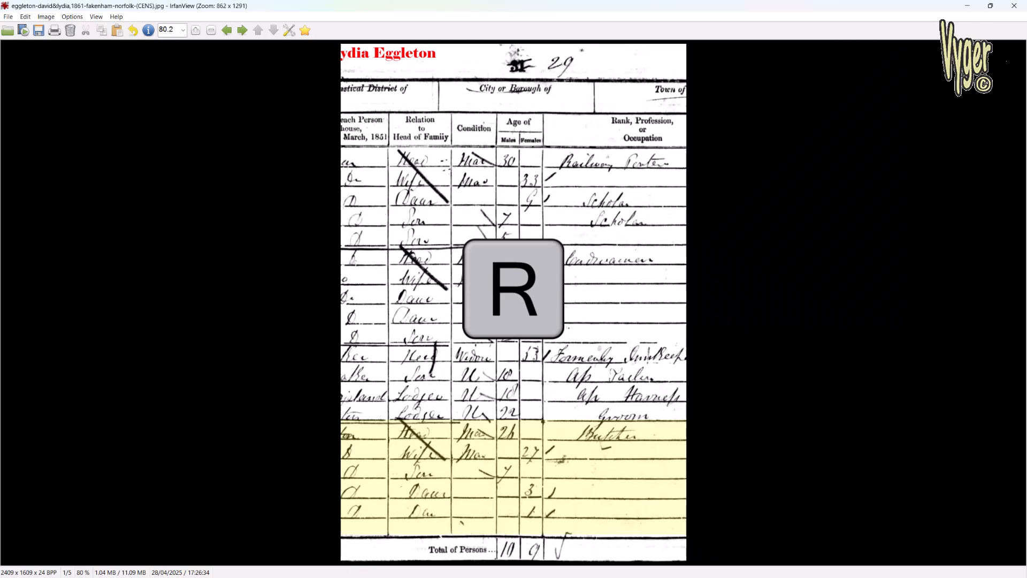
pyautogui.press('r')
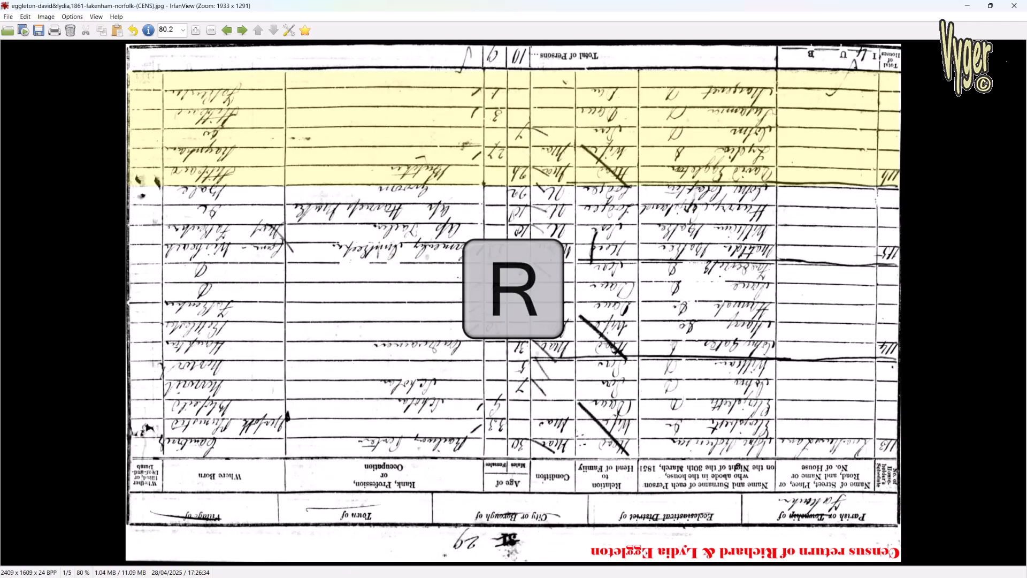
pyautogui.press('r')
pyautogui.press('r')
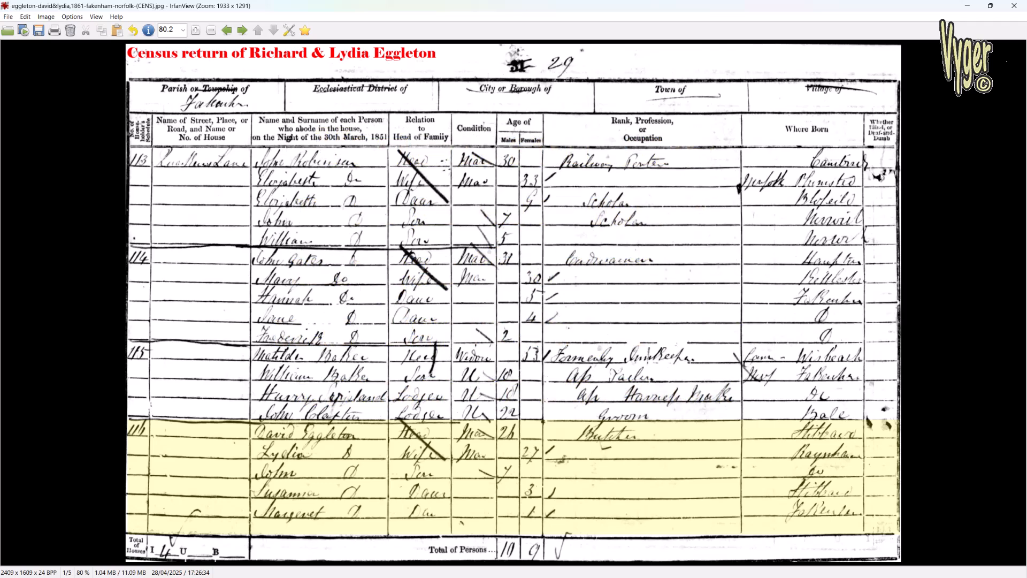
# Mirror the census scan horizontally and back, and flip it vertically and back to its upright orientation.
pyautogui.press('h')
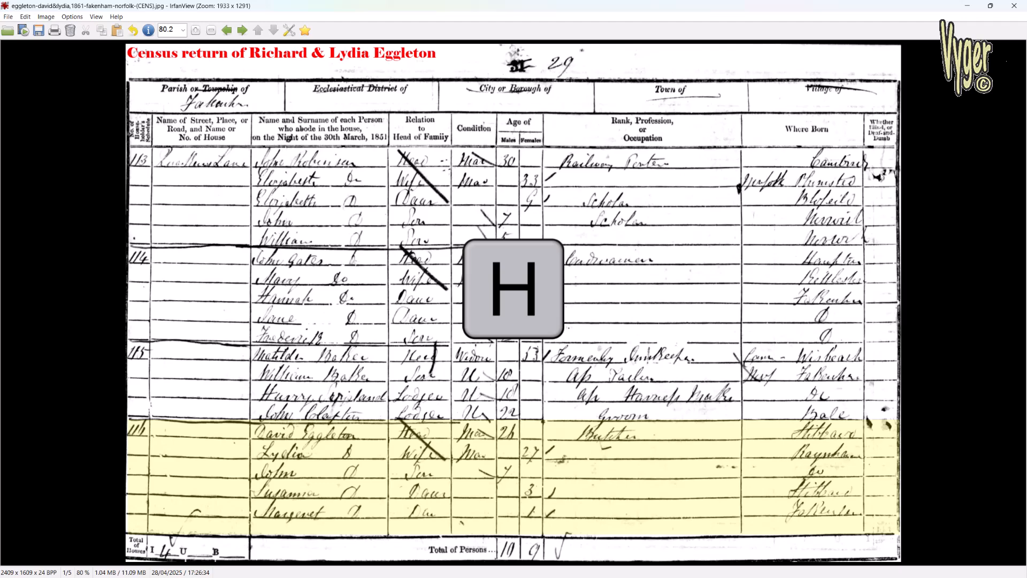
pyautogui.press('h')
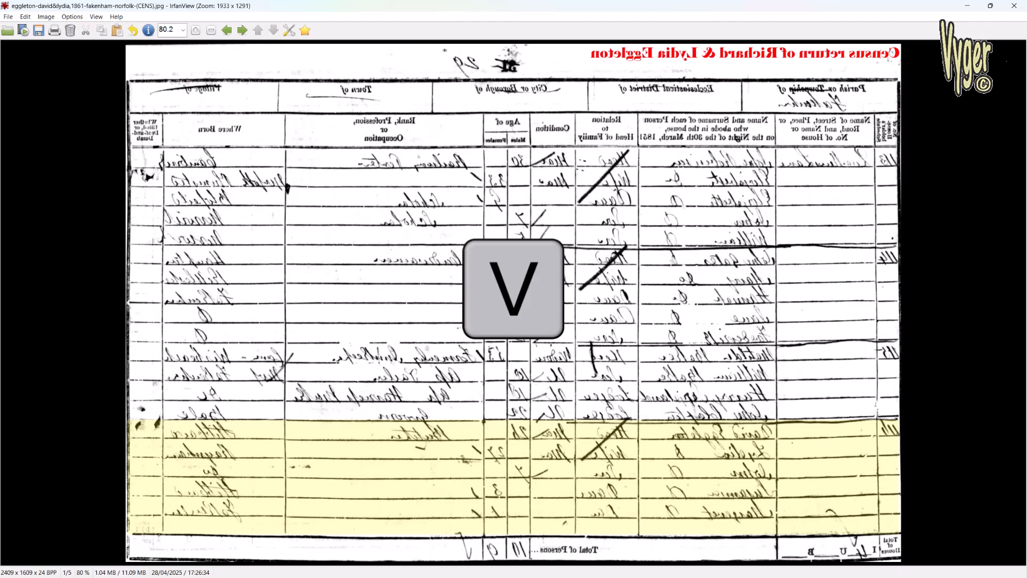
pyautogui.press('h')
pyautogui.press('v')
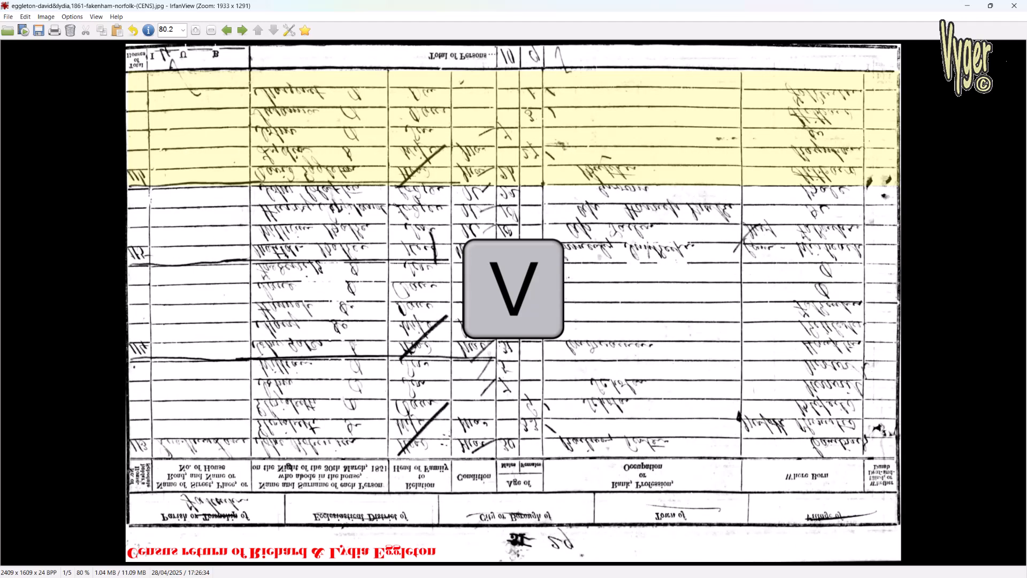
pyautogui.press('v')
pyautogui.press('v')
pyautogui.press('v')
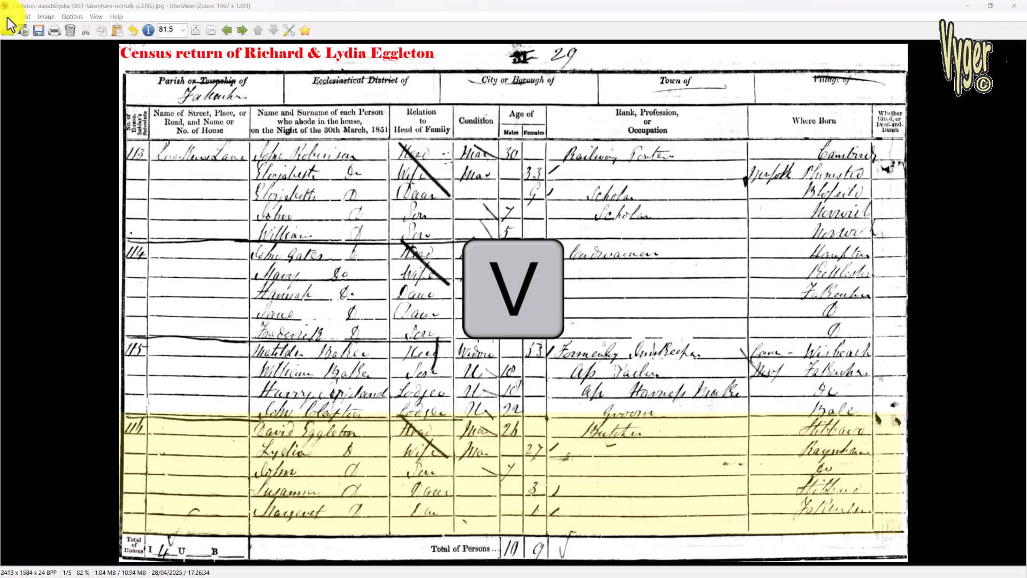